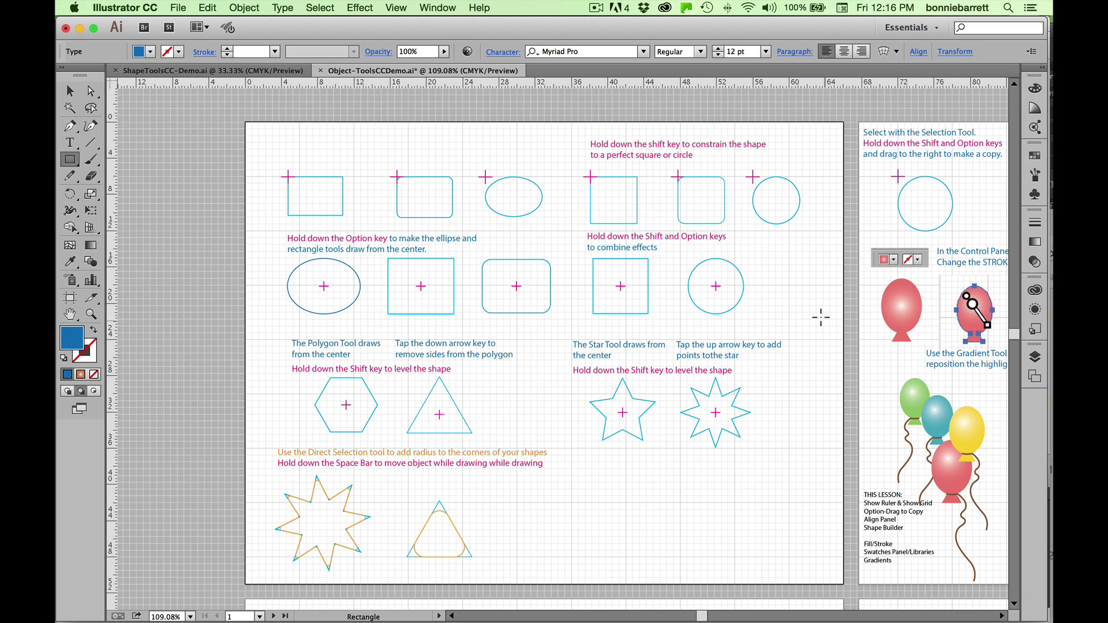
Step: Lock the demo, Template and Guides layers and make the My work layer active
{"action": "scroll", "coordinate": [820, 317], "scroll_direction": "up", "scroll_amount": 1}
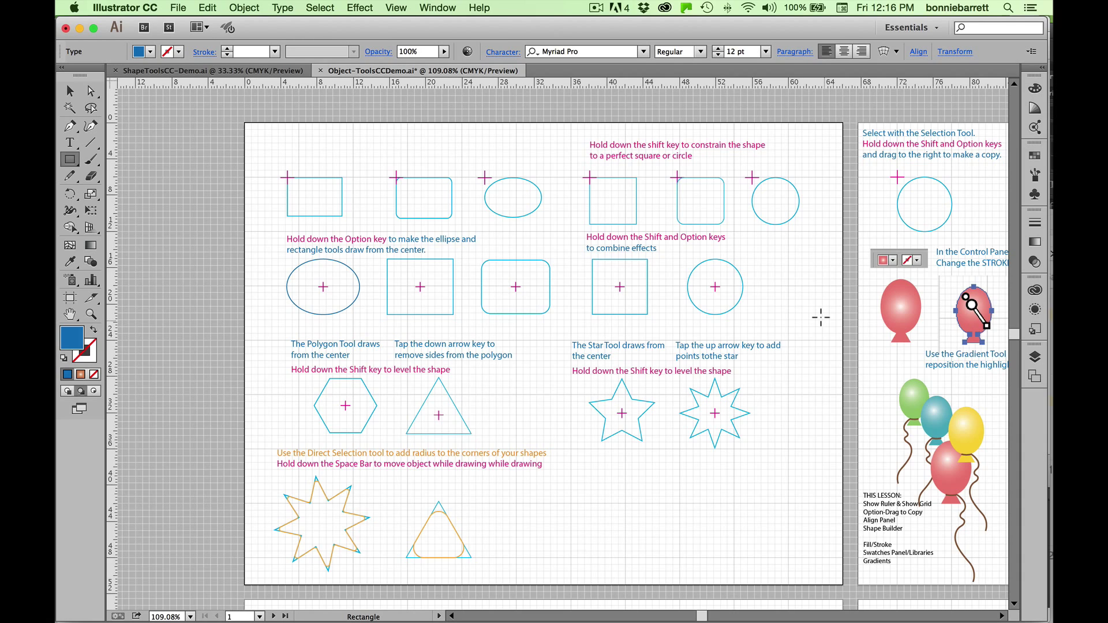
{"action": "left_click", "coordinate": [1036, 359]}
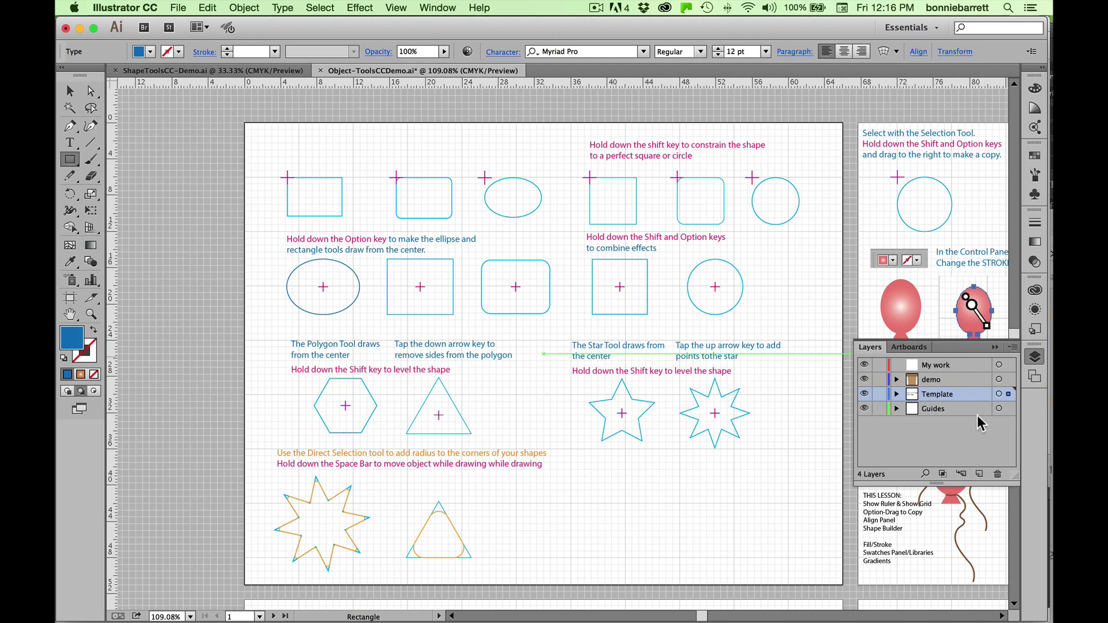
{"action": "left_click", "coordinate": [879, 381]}
{"action": "left_click", "coordinate": [878, 393]}
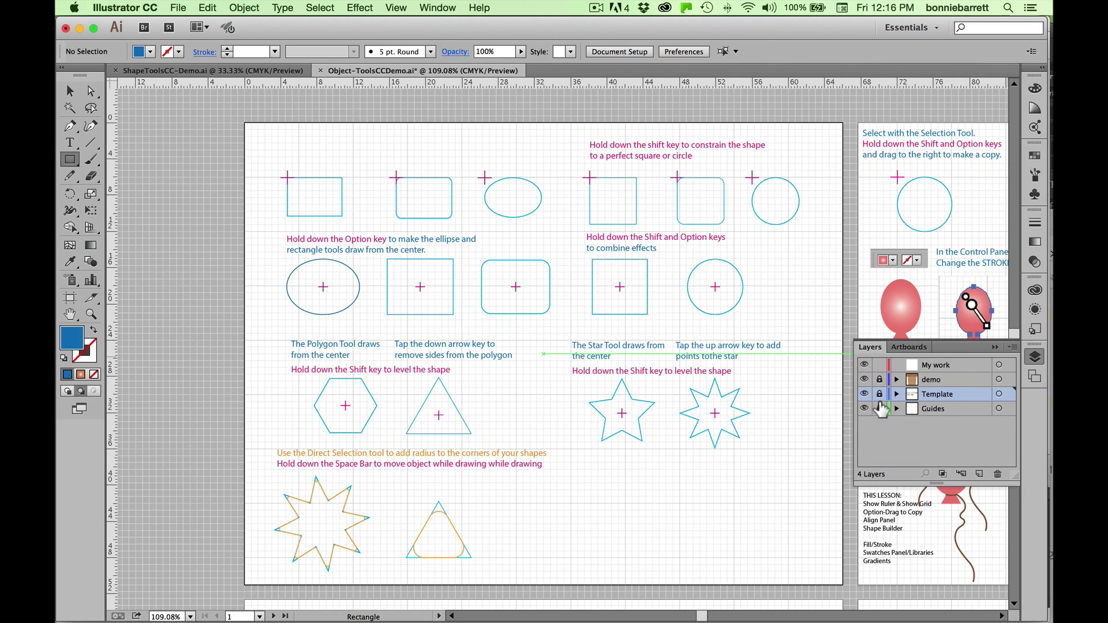
{"action": "left_click", "coordinate": [879, 408]}
{"action": "left_click", "coordinate": [965, 365]}
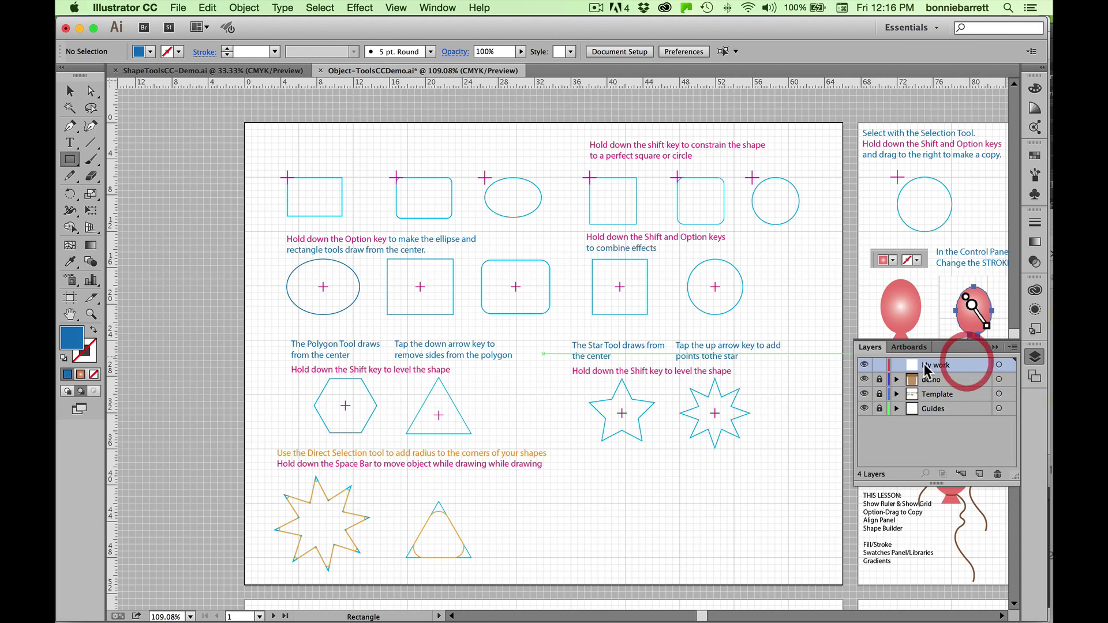
{"action": "left_click", "coordinate": [995, 348]}
Step: View the Balloons and Cupcake artboards from the artboard list, ending back on the Object Tools artboard
{"action": "left_click", "coordinate": [1034, 377]}
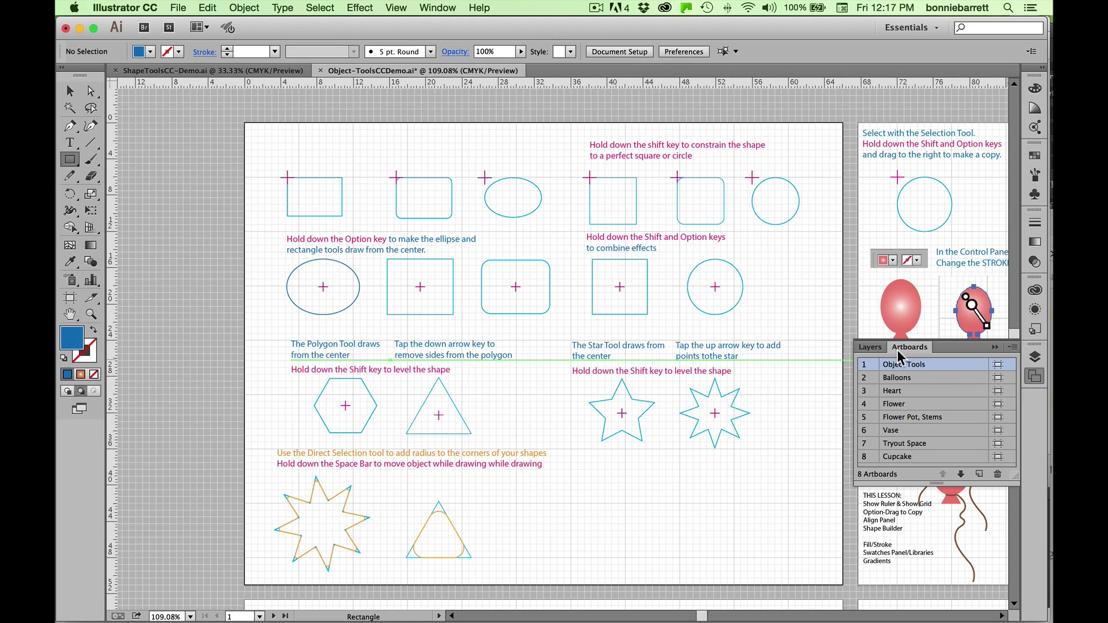
{"action": "double_click", "coordinate": [923, 379]}
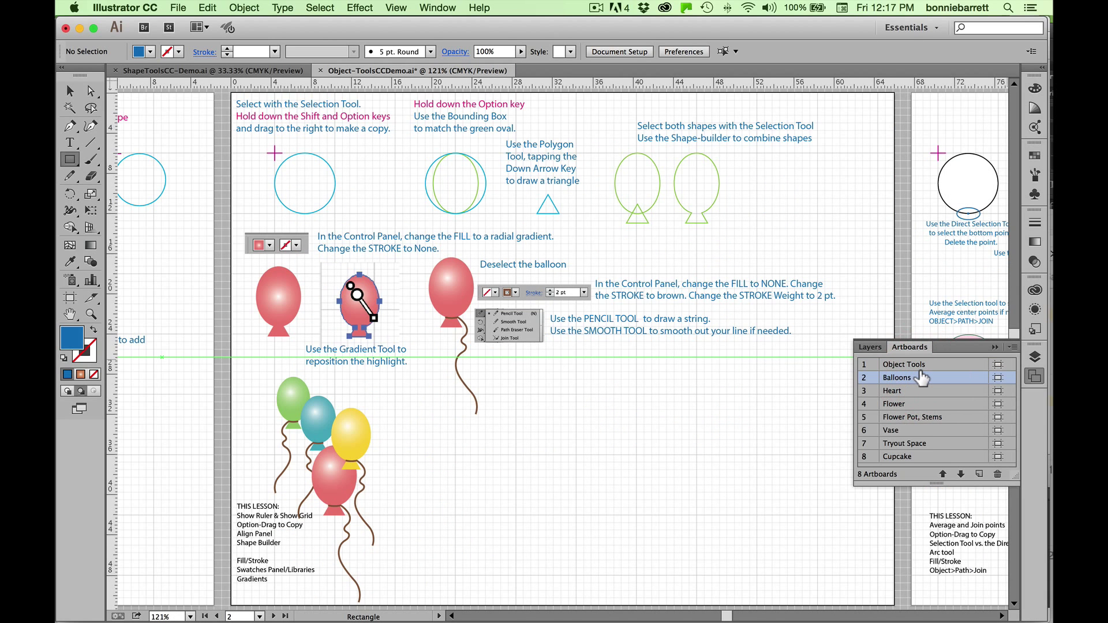
{"action": "double_click", "coordinate": [904, 457]}
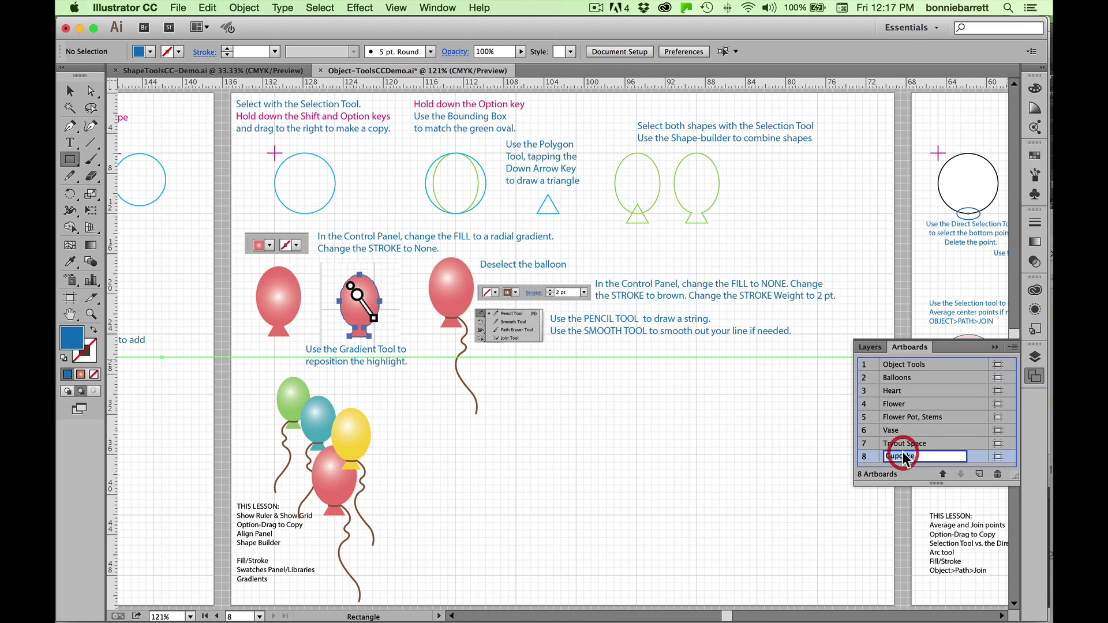
{"action": "double_click", "coordinate": [868, 457]}
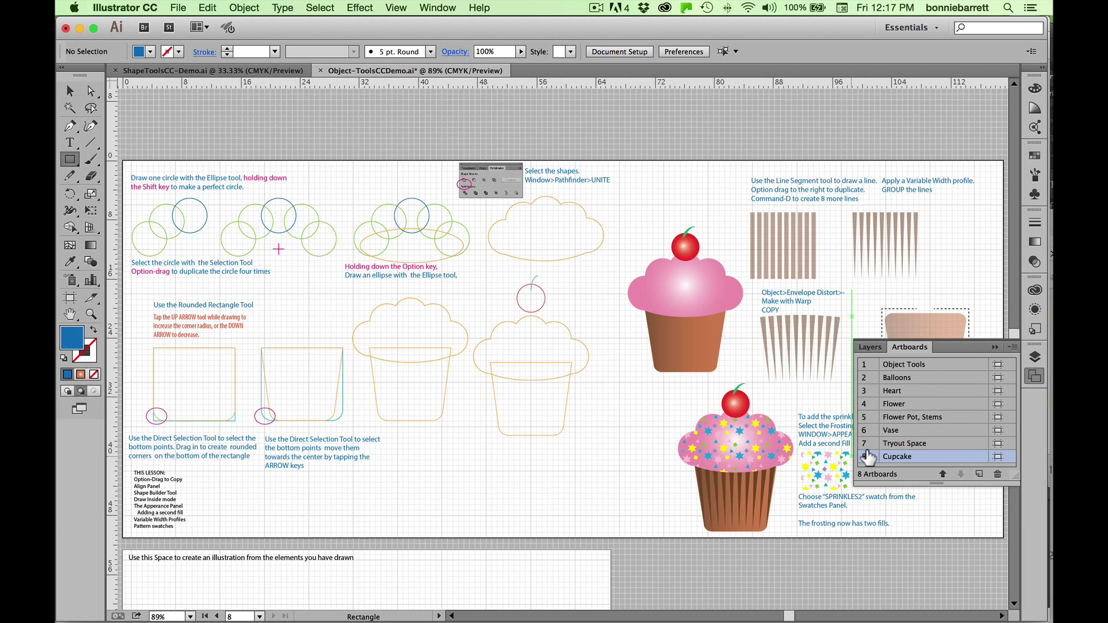
{"action": "double_click", "coordinate": [869, 361]}
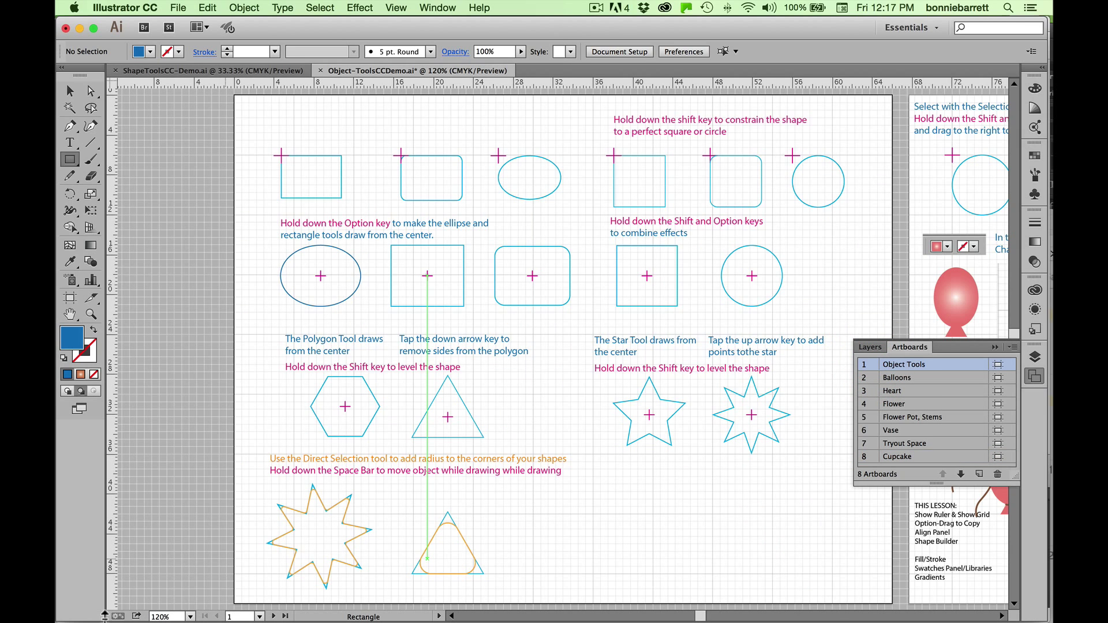
Step: View the Flower Pot, Stems artboard through the artboard navigation and return to the Object Tools artboard
{"action": "left_click", "coordinate": [260, 617]}
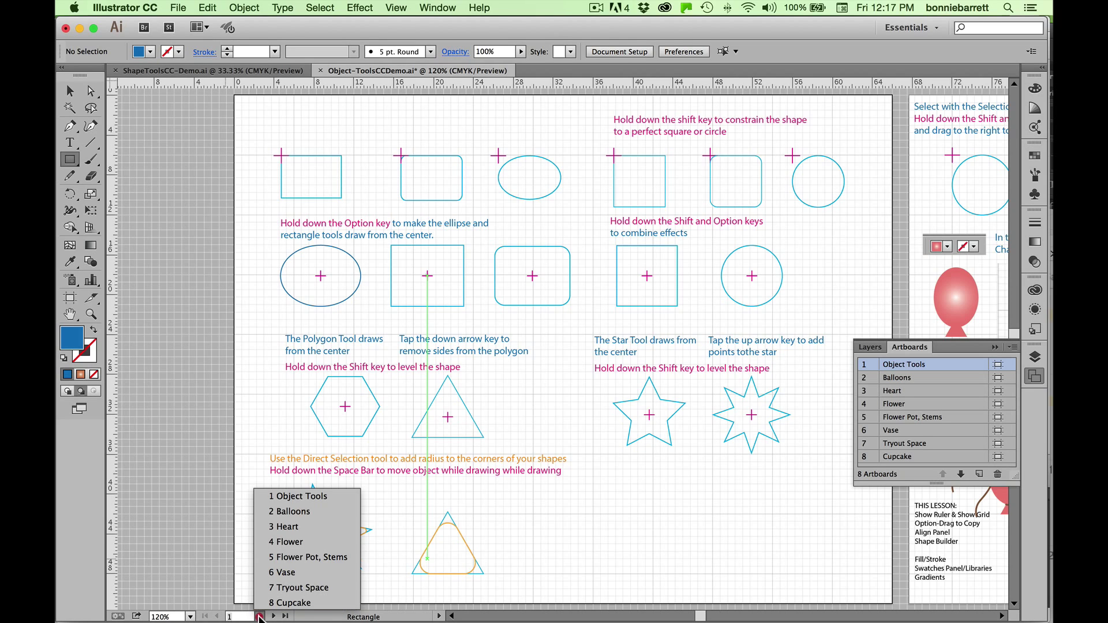
{"action": "left_click", "coordinate": [279, 562]}
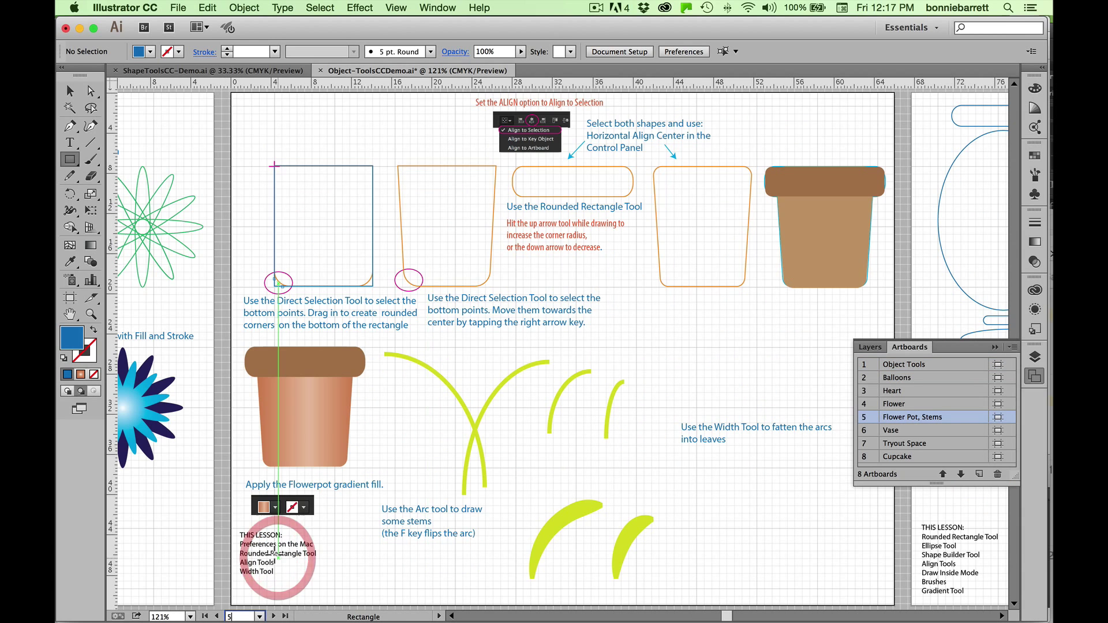
{"action": "left_click", "coordinate": [259, 616]}
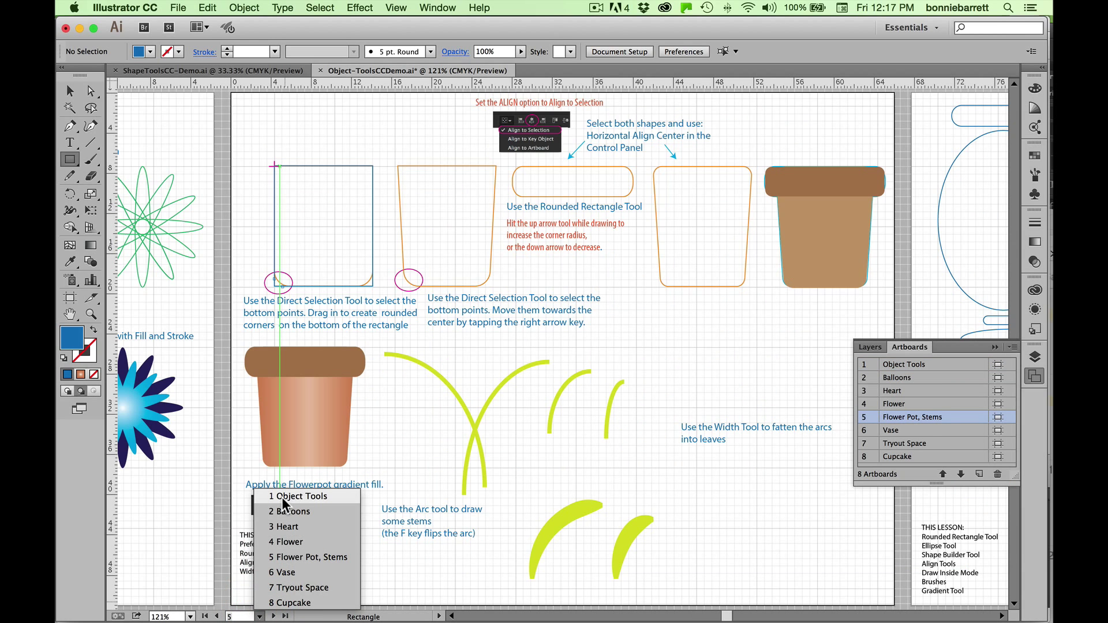
{"action": "left_click", "coordinate": [282, 502]}
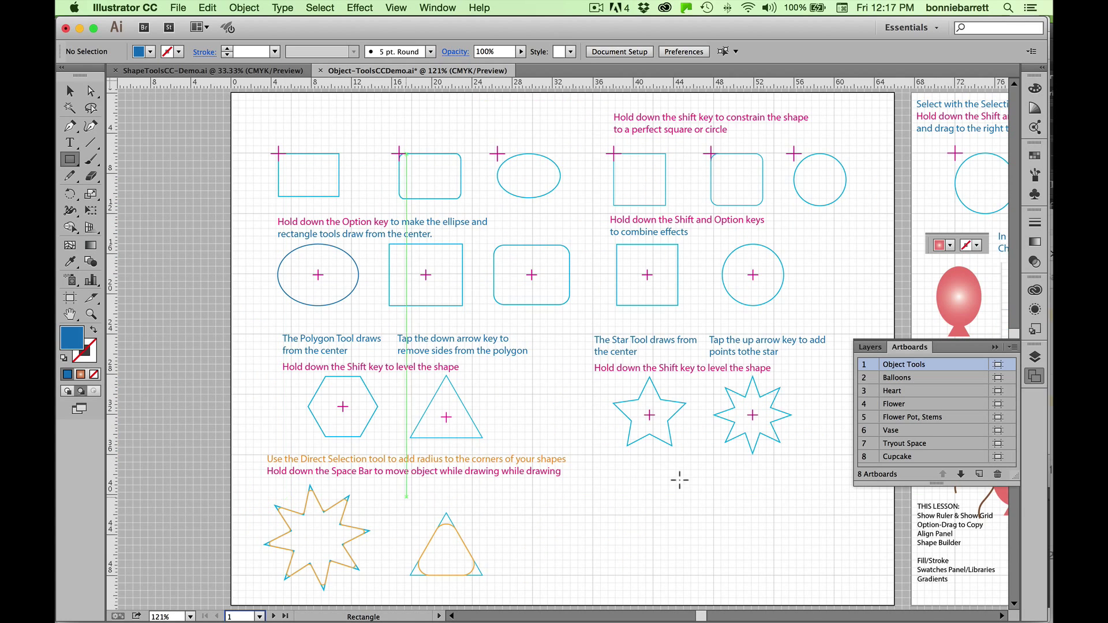
{"action": "left_click", "coordinate": [994, 348]}
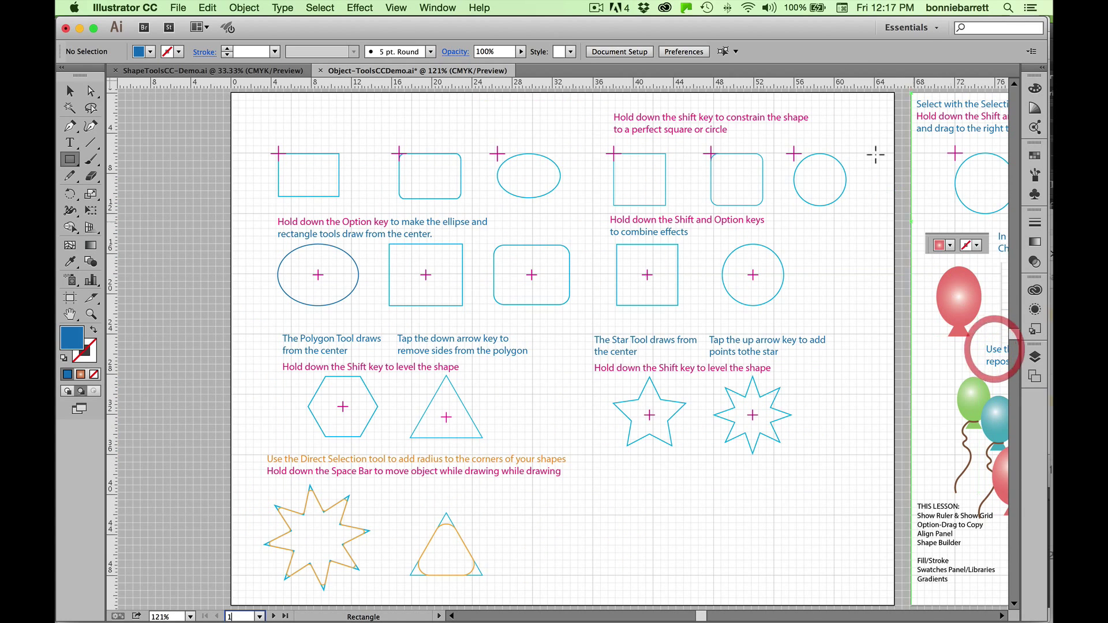
Step: Reset the Essentials workspace and tear off the shape tools as a floating panel above the template shapes
{"action": "left_click", "coordinate": [913, 28]}
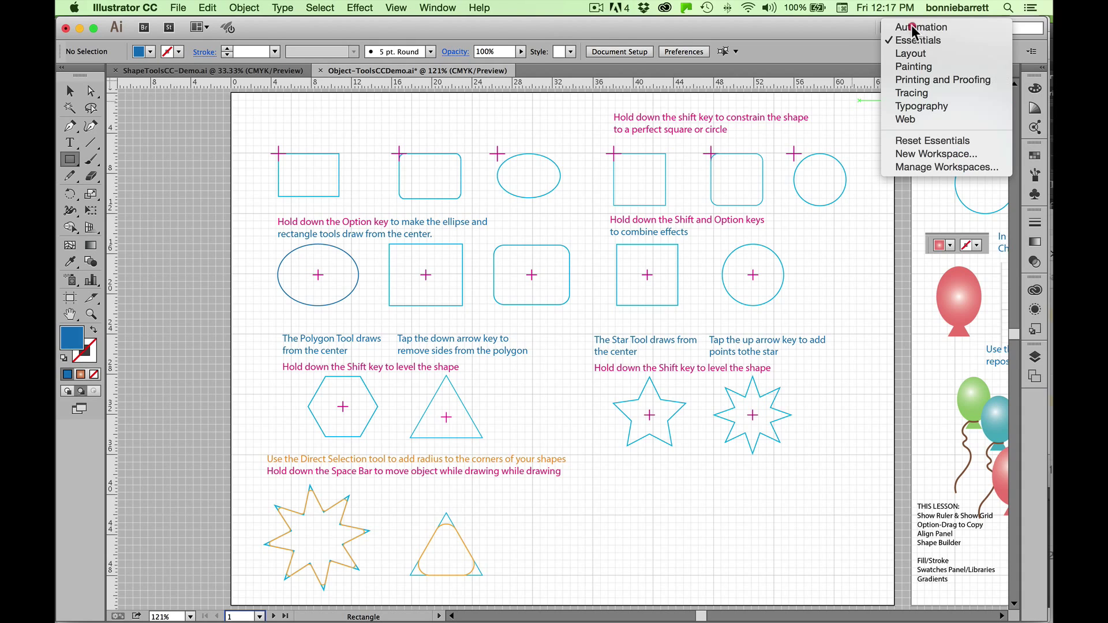
{"action": "left_click", "coordinate": [914, 140]}
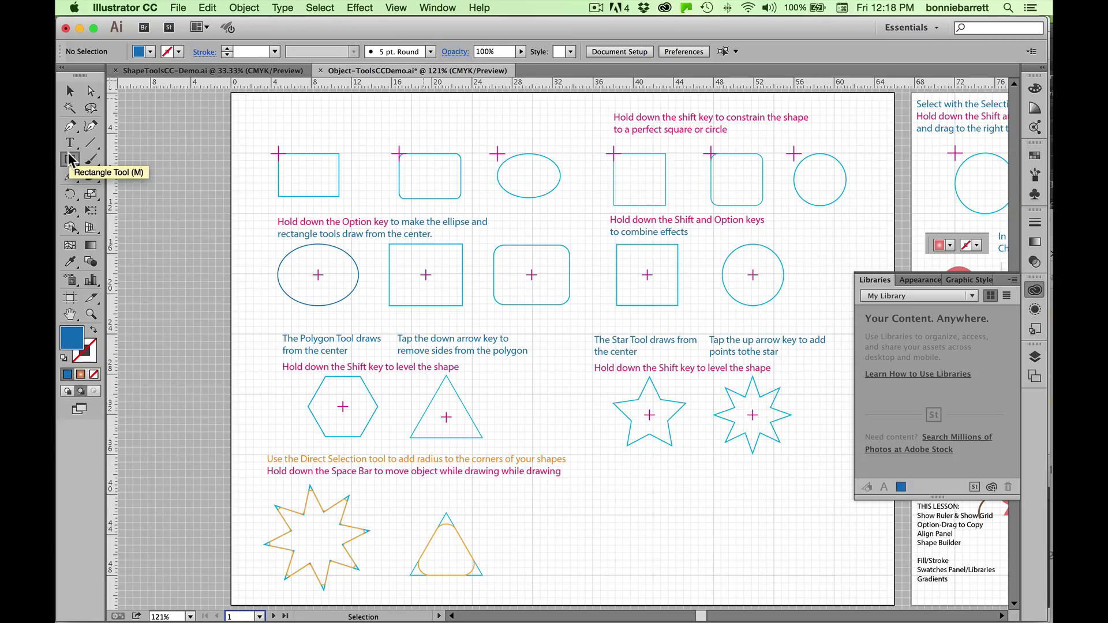
{"action": "left_click", "coordinate": [66, 157]}
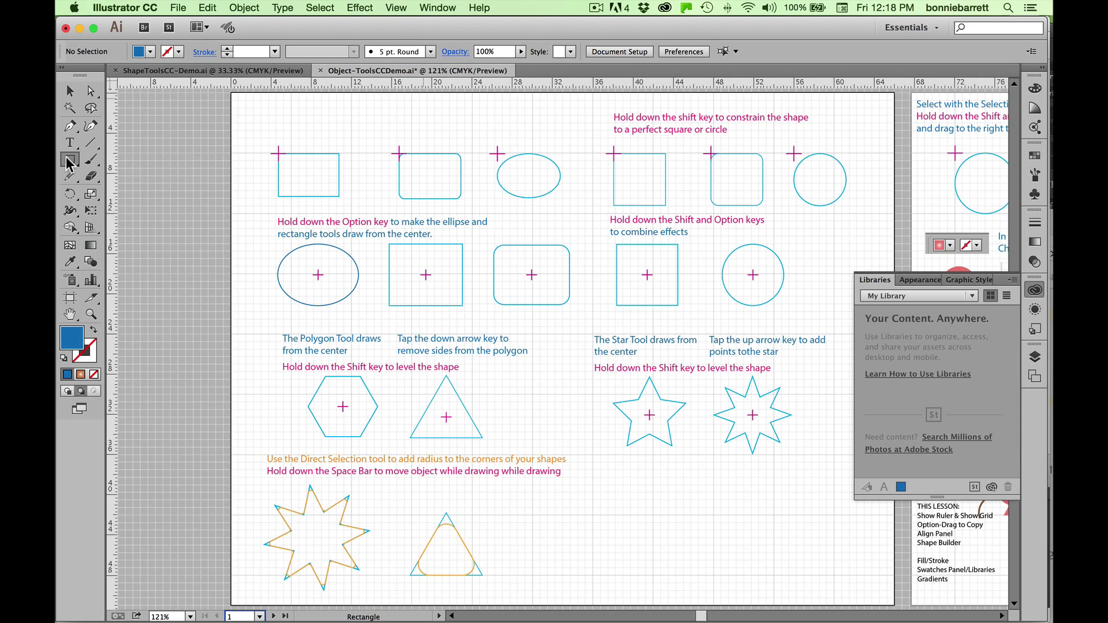
{"action": "left_click", "coordinate": [66, 158]}
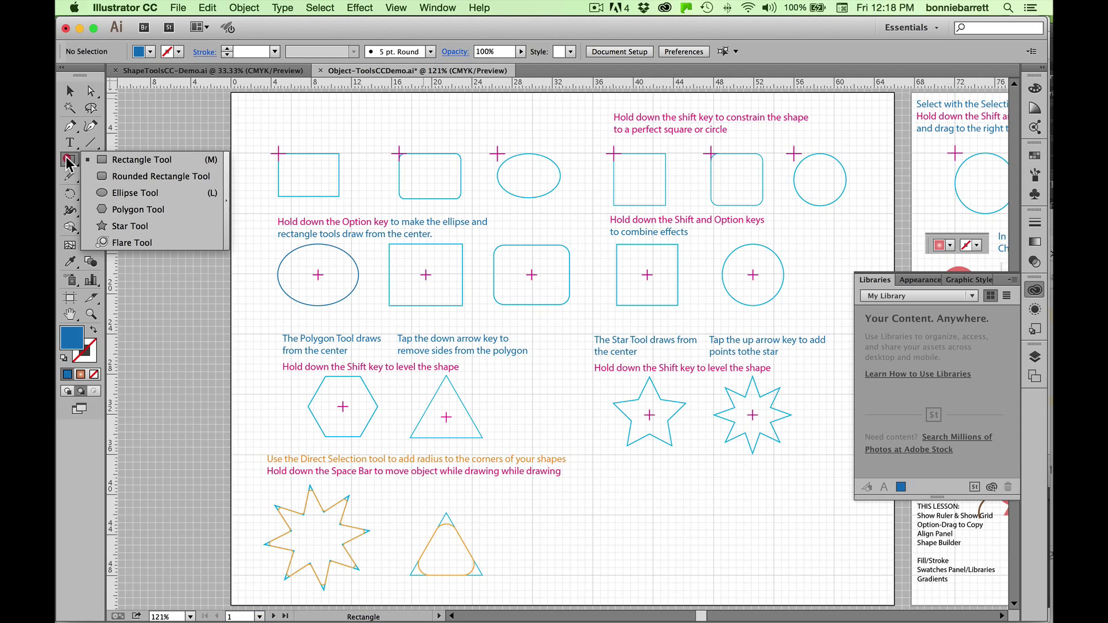
{"action": "mouse_move", "coordinate": [65, 156]}
{"action": "left_mouse_down"}
{"action": "mouse_move", "coordinate": [106, 207]}
{"action": "mouse_move", "coordinate": [116, 159]}
{"action": "mouse_move", "coordinate": [138, 222]}
{"action": "mouse_move", "coordinate": [226, 209]}
{"action": "left_mouse_up"}
{"action": "left_click_drag", "start_coordinate": [225, 207], "coordinate": [225, 207]}
{"action": "left_click_drag", "start_coordinate": [134, 176], "coordinate": [514, 103]}
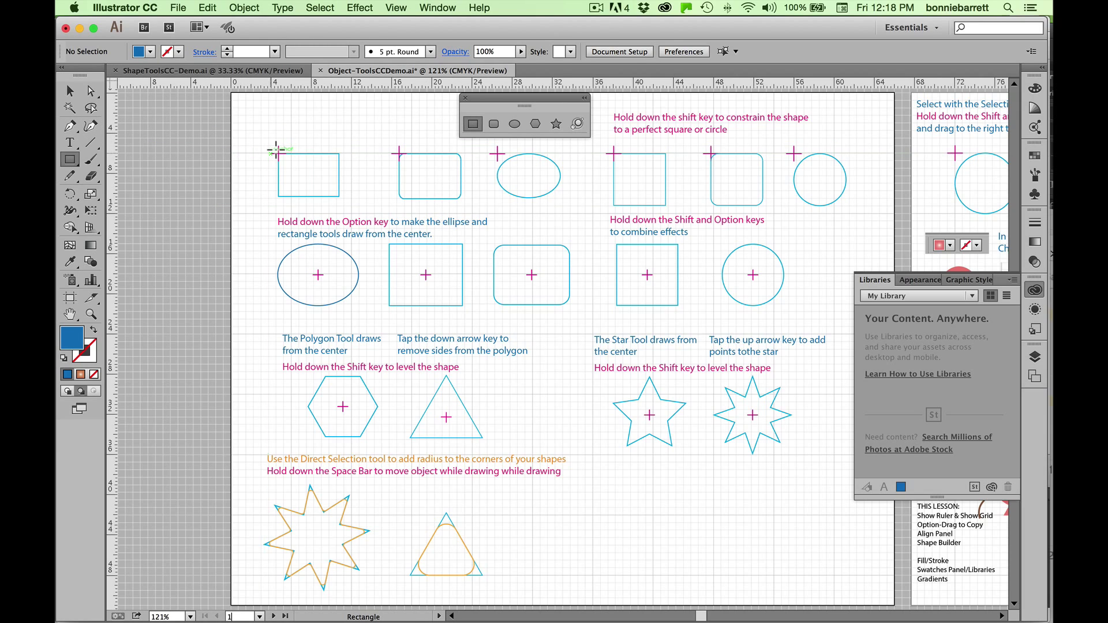
Step: Restore the default fill and stroke and draw a rectangle about 6p0.2 by 4p3.1 over the first template rectangle
{"action": "left_click", "coordinate": [62, 358]}
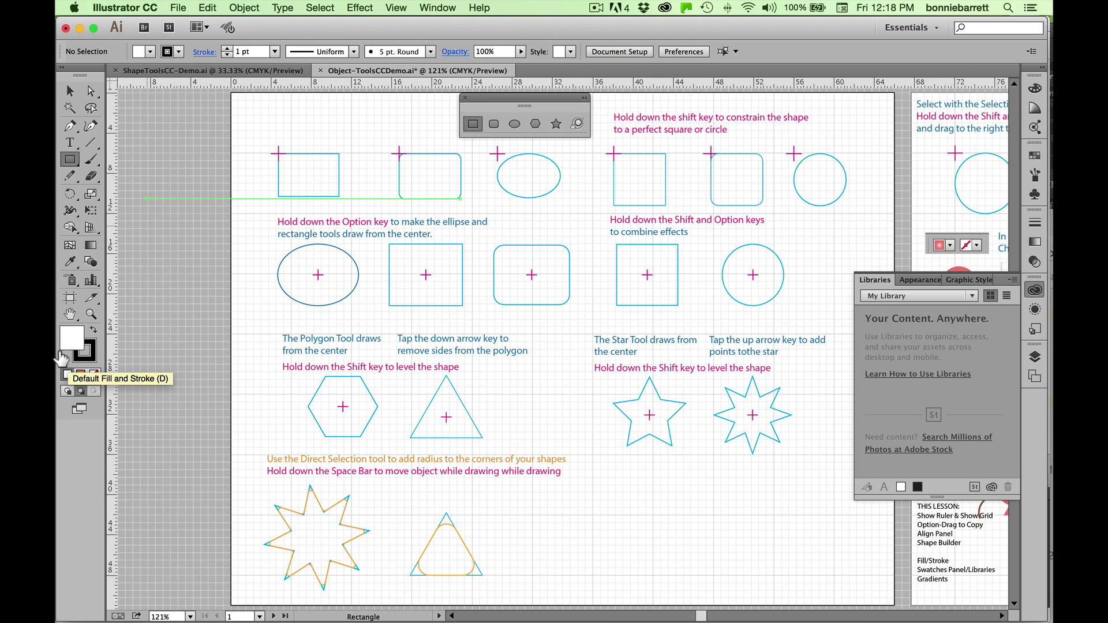
{"action": "left_click", "coordinate": [62, 357]}
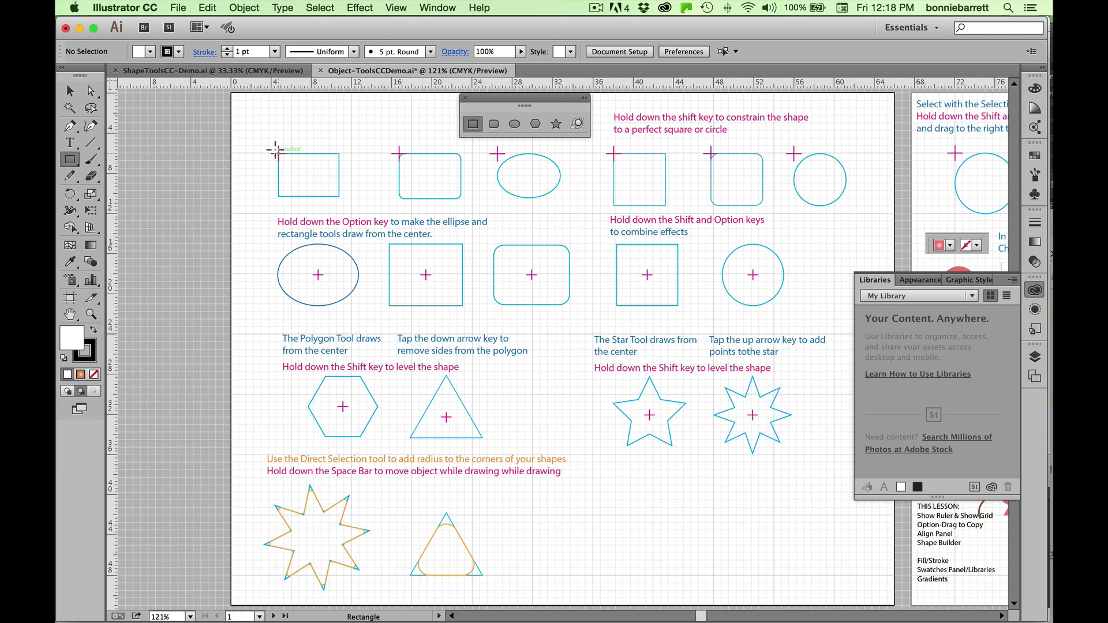
{"action": "left_click_drag", "start_coordinate": [277, 151], "coordinate": [338, 196]}
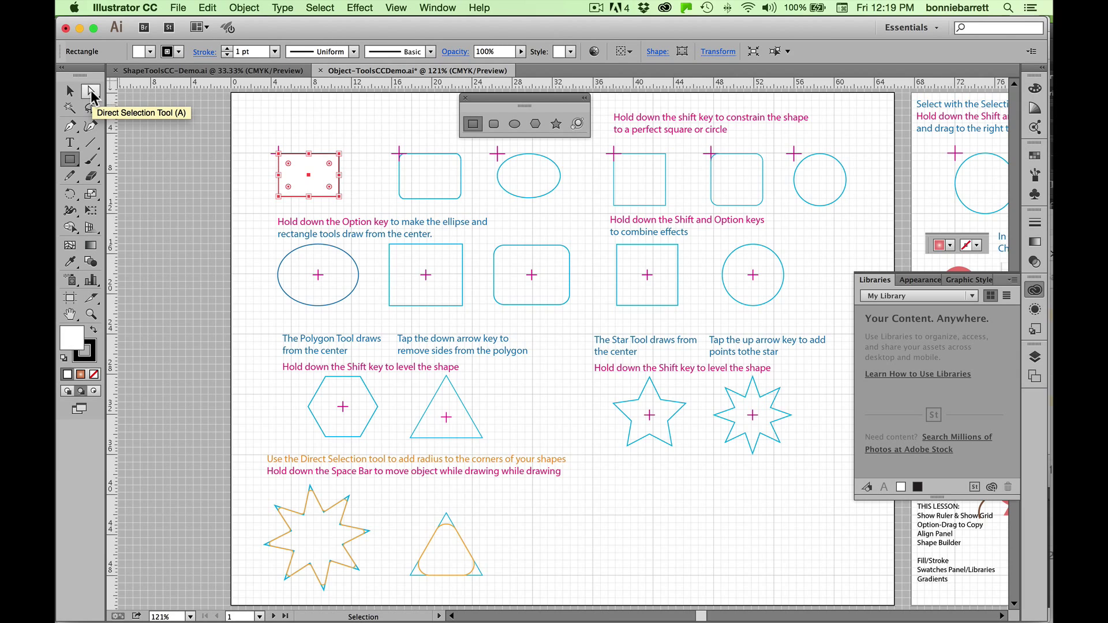
Step: Distort the new rectangle by moving its individual corner points and left edge with the Direct Selection tool
{"action": "left_click", "coordinate": [91, 90]}
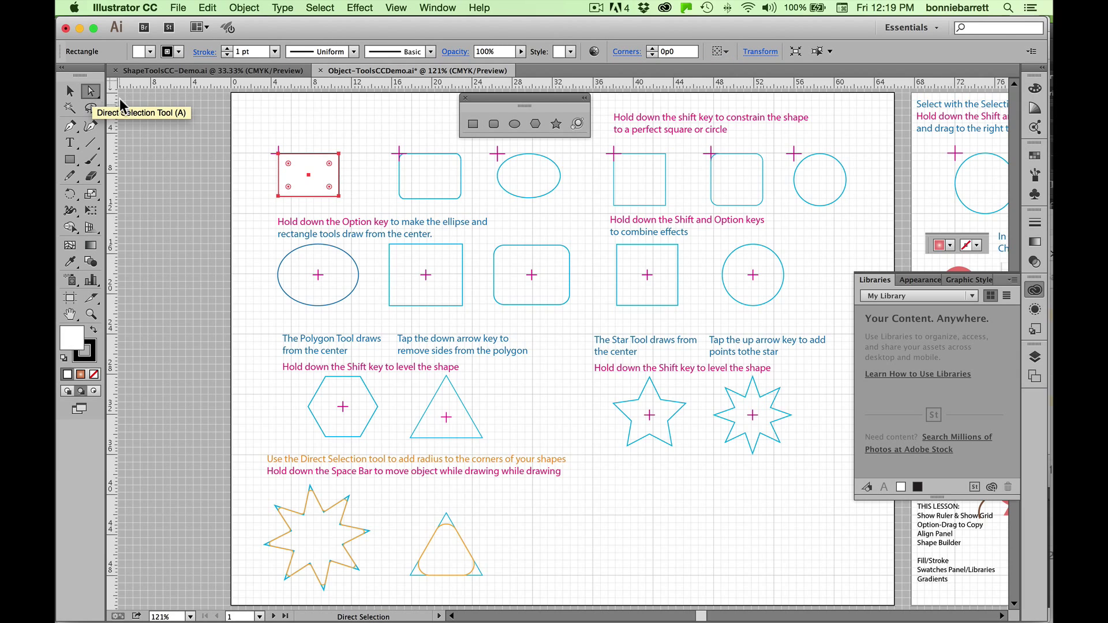
{"action": "left_click", "coordinate": [334, 131]}
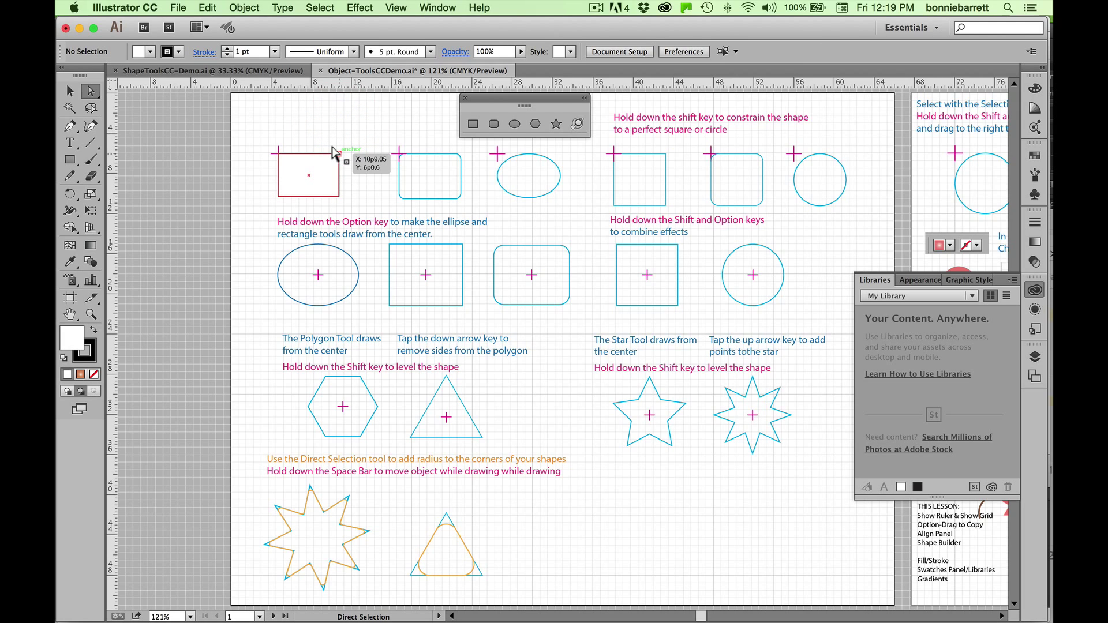
{"action": "left_click", "coordinate": [333, 149]}
{"action": "left_click_drag", "start_coordinate": [333, 147], "coordinate": [348, 205]}
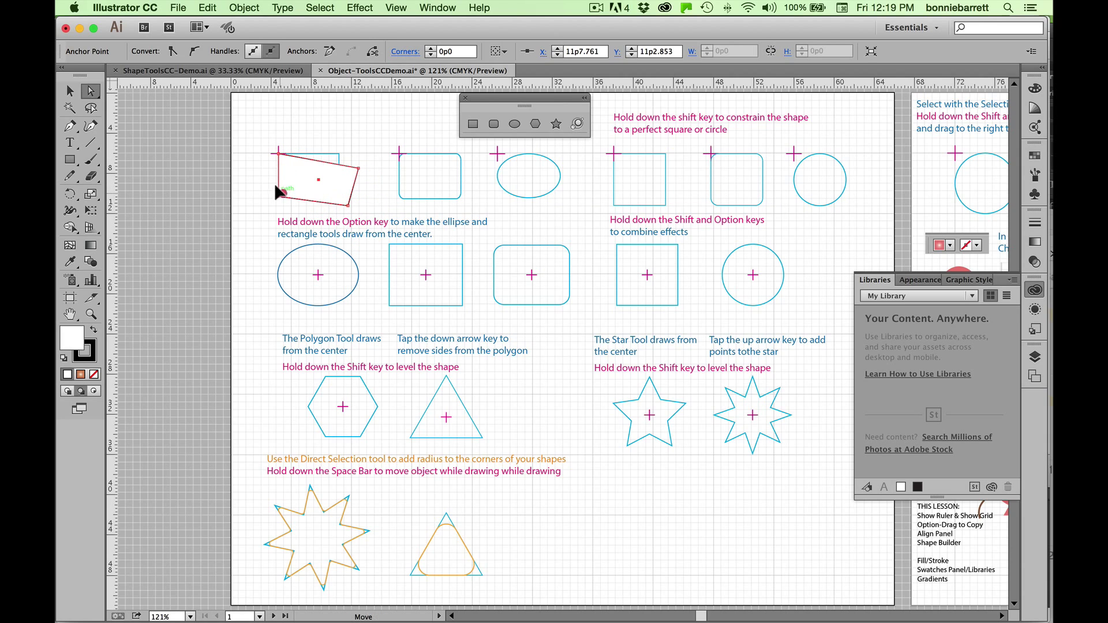
{"action": "left_click_drag", "start_coordinate": [278, 184], "coordinate": [298, 176]}
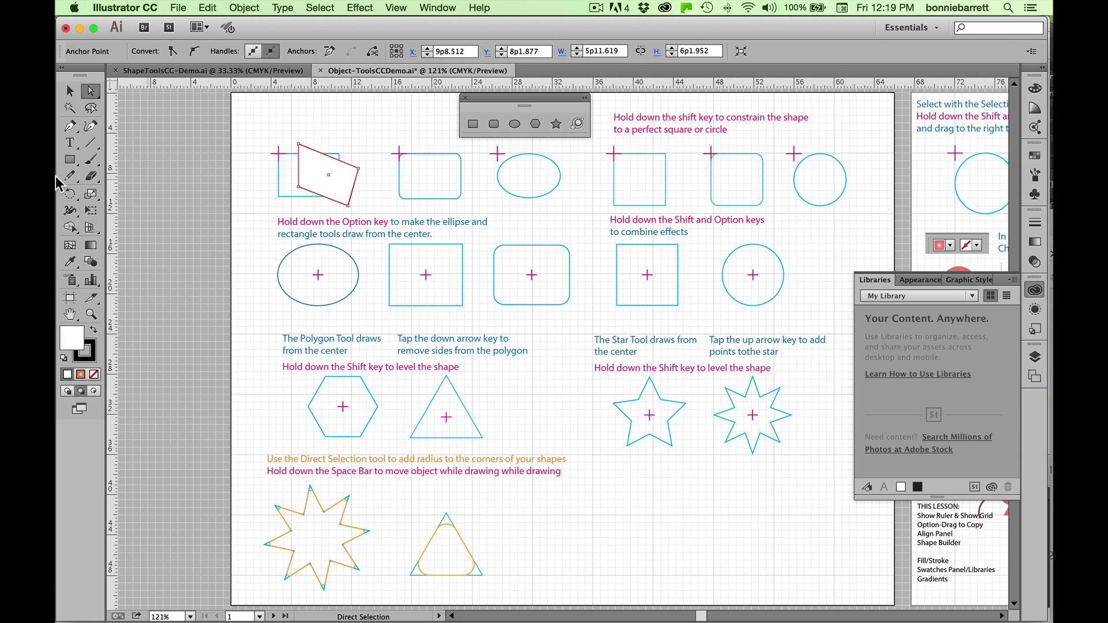
Step: Undo the moves of the rectangle's corner points and edge
{"action": "key", "text": "super+z"}
{"action": "key", "text": "super+z"}
{"action": "key", "text": "super+z"}
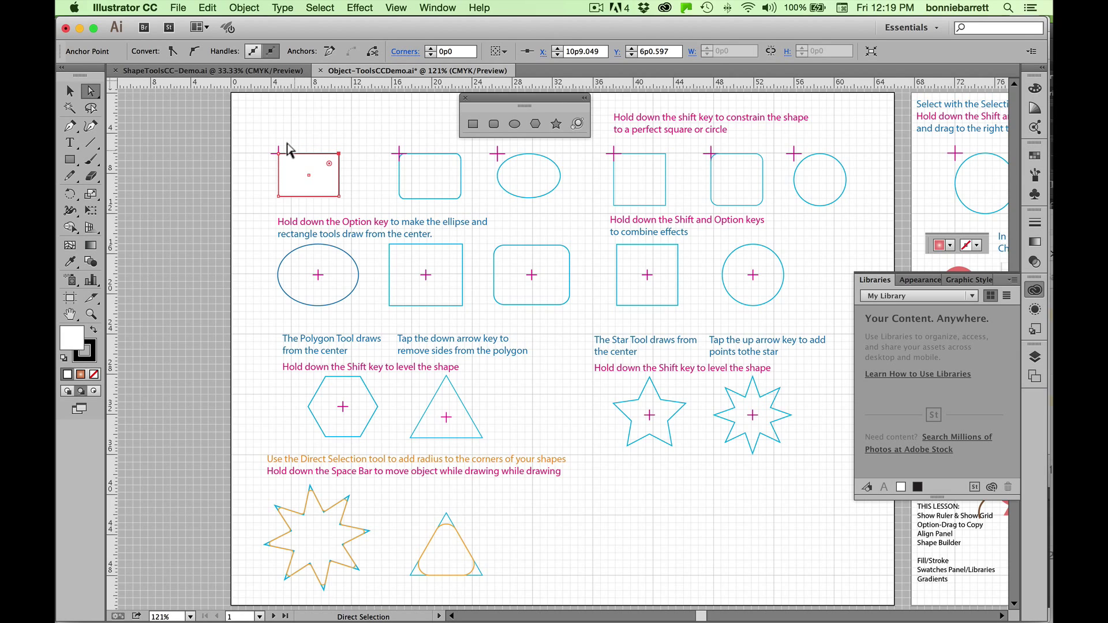
Step: Draw a rounded rectangle about 6p1.6 by 4p6 with a 0p7 corner radius over the template's first rounded rectangle
{"action": "left_click", "coordinate": [91, 316]}
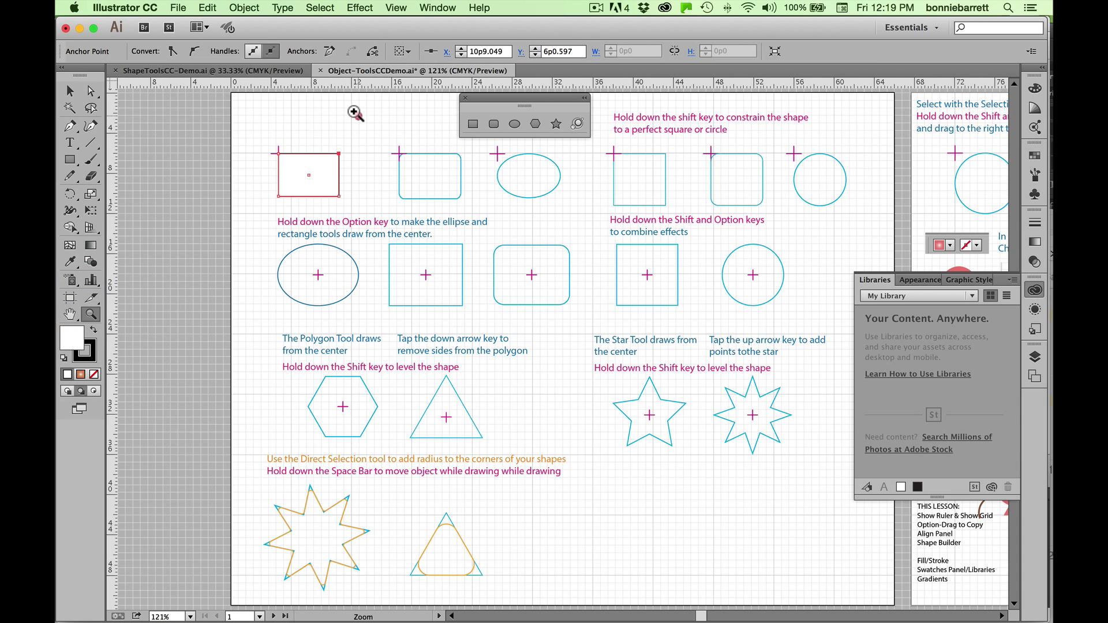
{"action": "left_click_drag", "start_coordinate": [357, 115], "coordinate": [573, 235]}
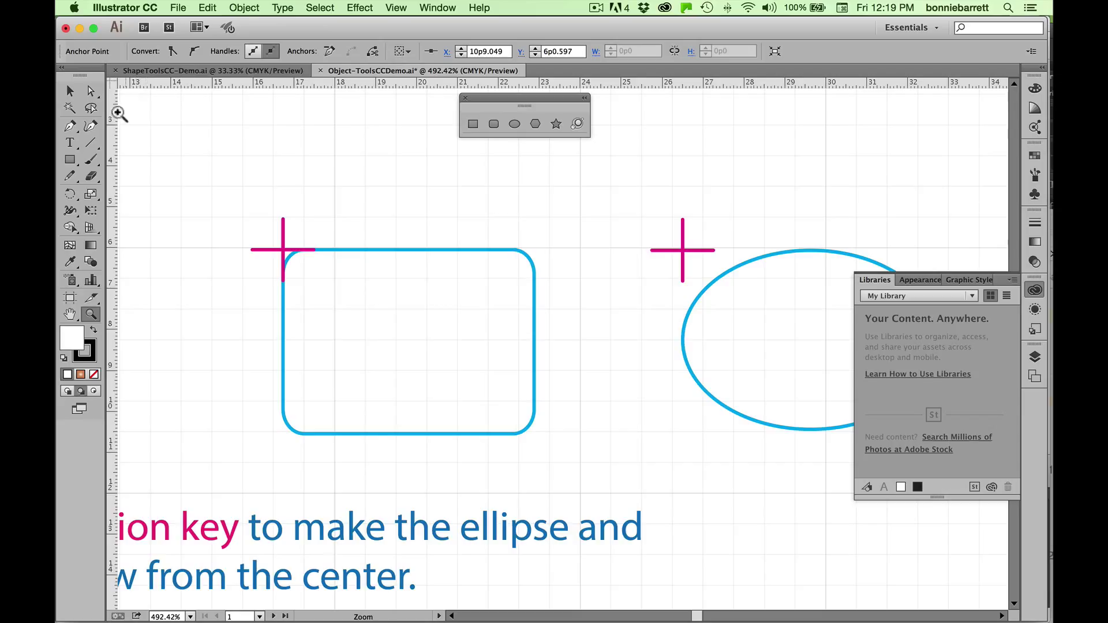
{"action": "left_click", "coordinate": [493, 124]}
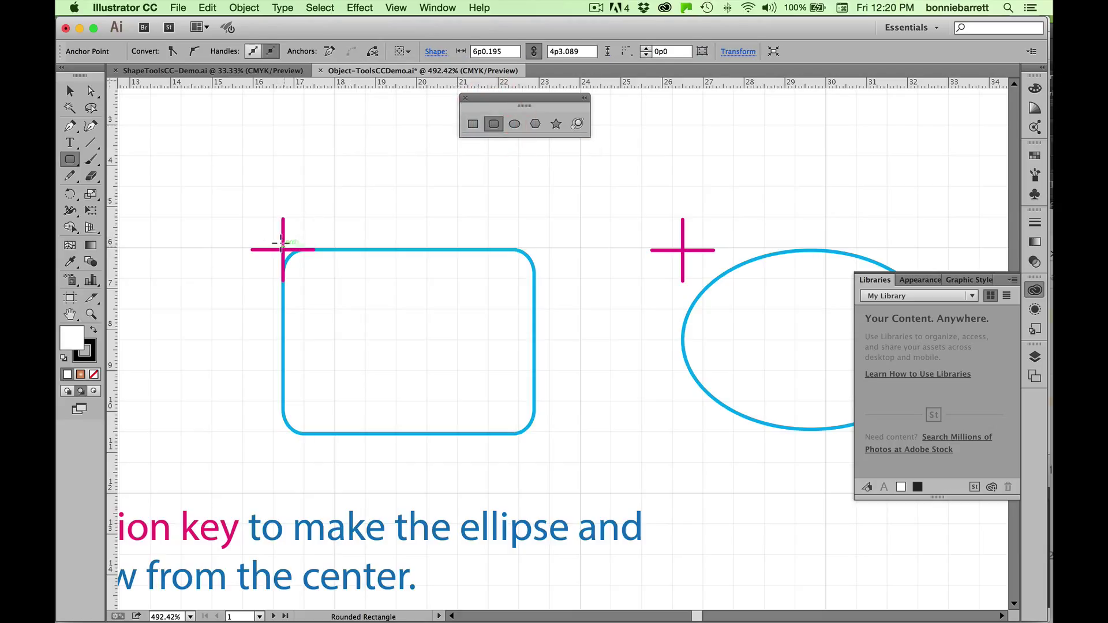
{"action": "left_click_drag", "start_coordinate": [281, 247], "coordinate": [532, 432]}
{"action": "key", "text": "Down"}
{"action": "key", "text": "Down"}
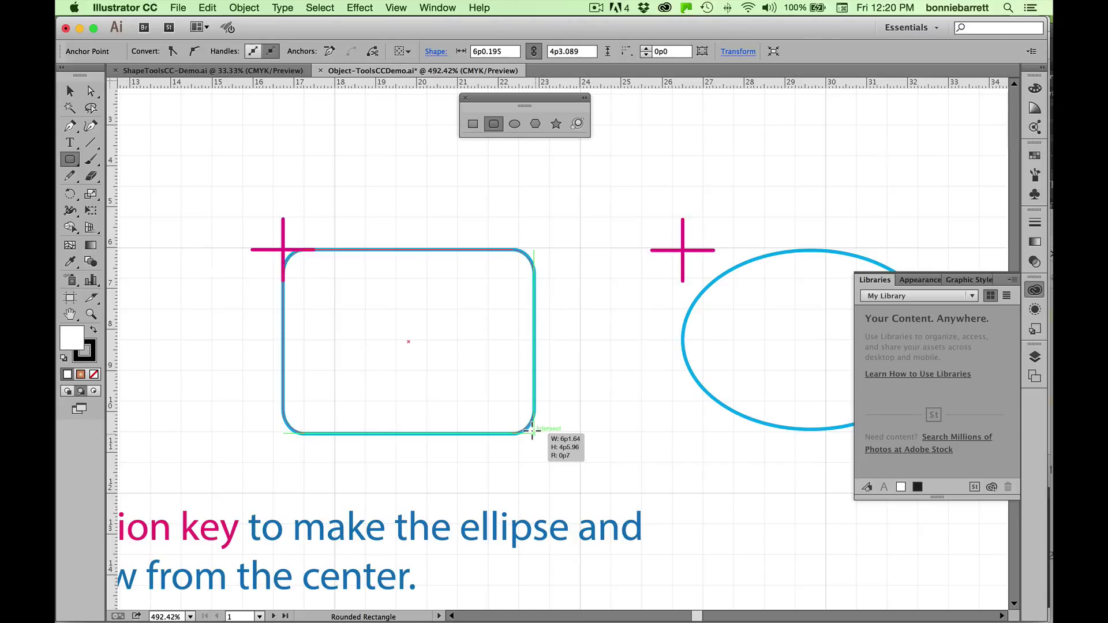
{"action": "left_click_drag", "start_coordinate": [532, 432], "coordinate": [532, 433]}
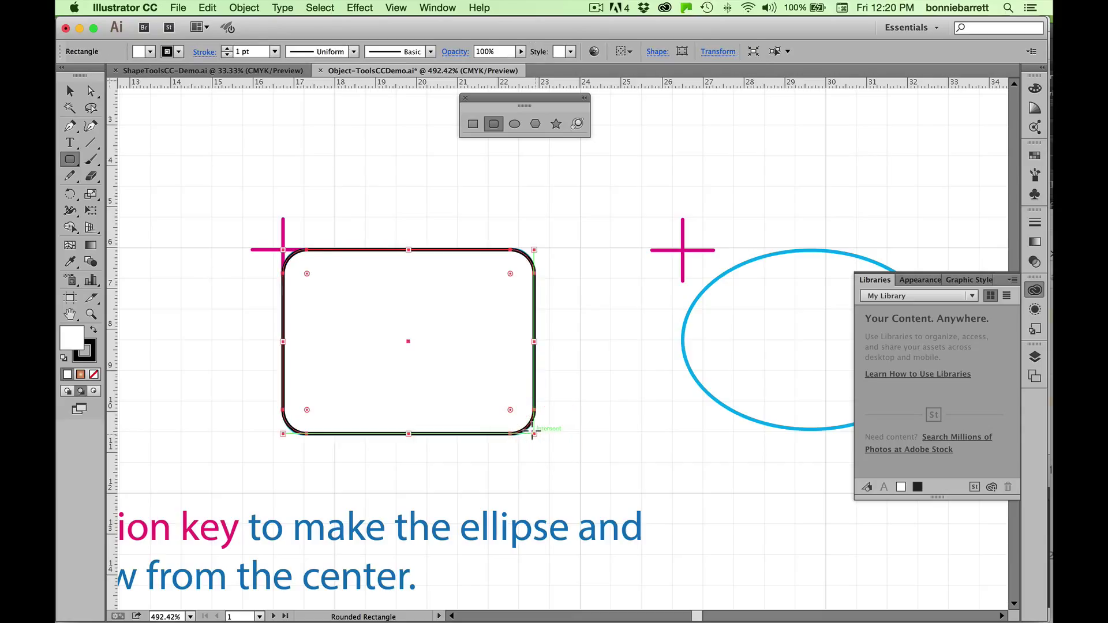
Step: Deselect the rounded rectangle and select the anchor point where its top edge meets the upper-right curve, using the Direct Selection tool
{"action": "left_click", "coordinate": [90, 90]}
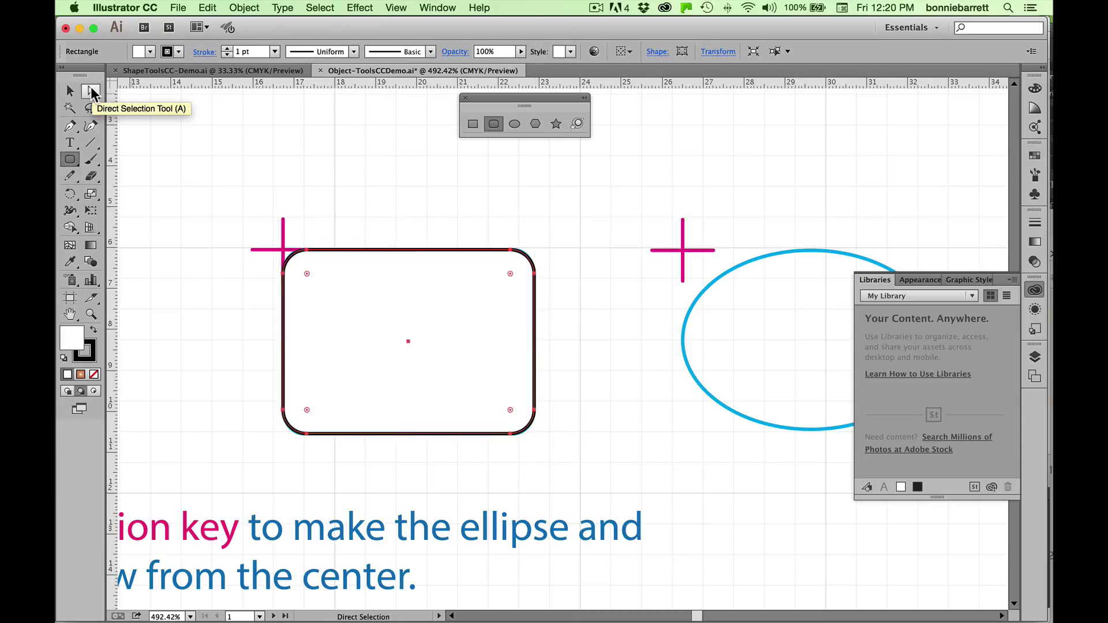
{"action": "left_click", "coordinate": [444, 201]}
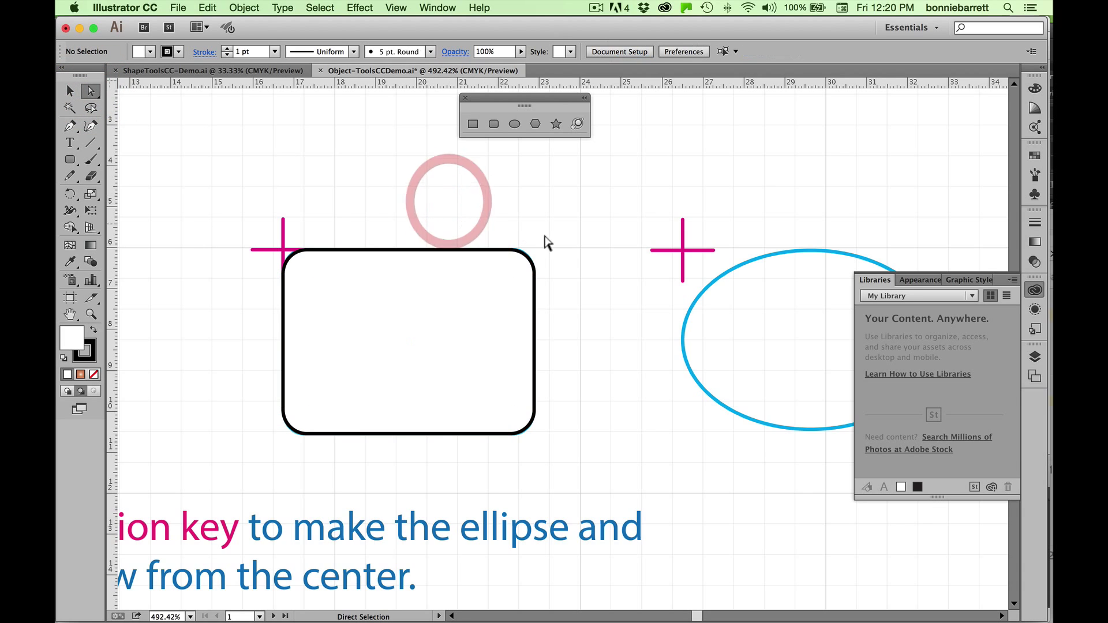
{"action": "left_click", "coordinate": [514, 250]}
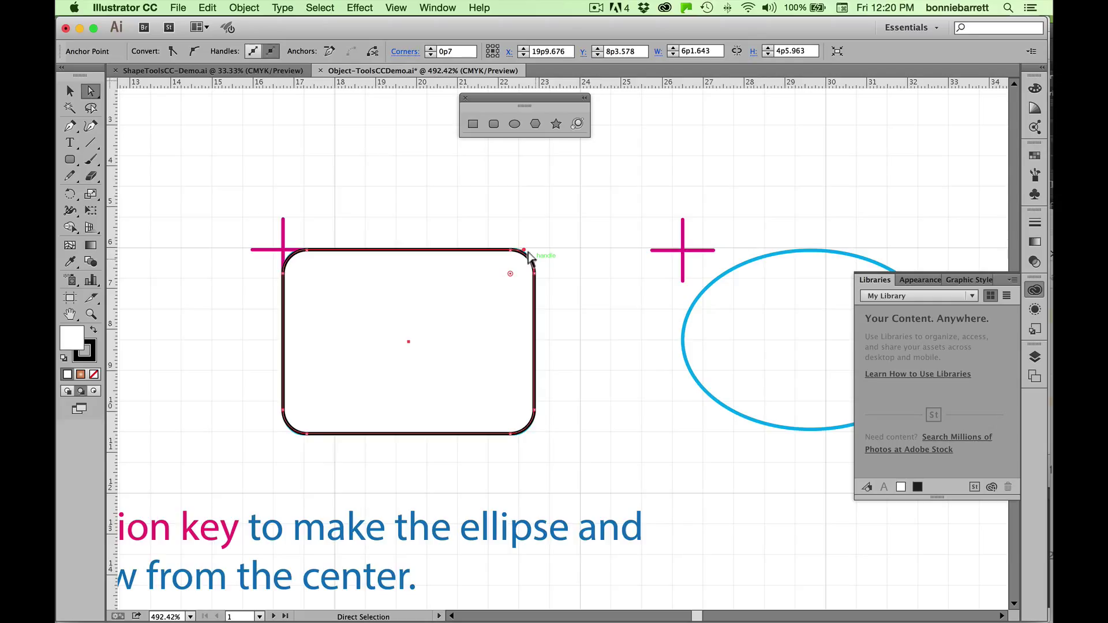
Step: Distort the rounded rectangle's upper-right corner by moving its direction handles and the anchor point at the end of the top edge
{"action": "left_click_drag", "start_coordinate": [529, 254], "coordinate": [507, 230]}
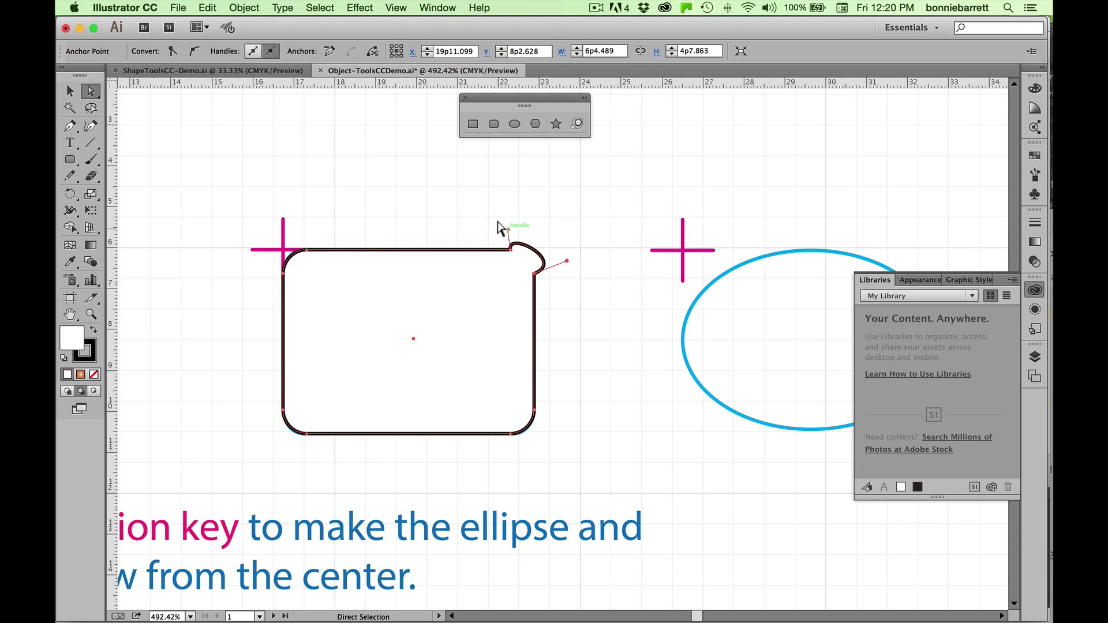
{"action": "left_click_drag", "start_coordinate": [507, 230], "coordinate": [489, 273]}
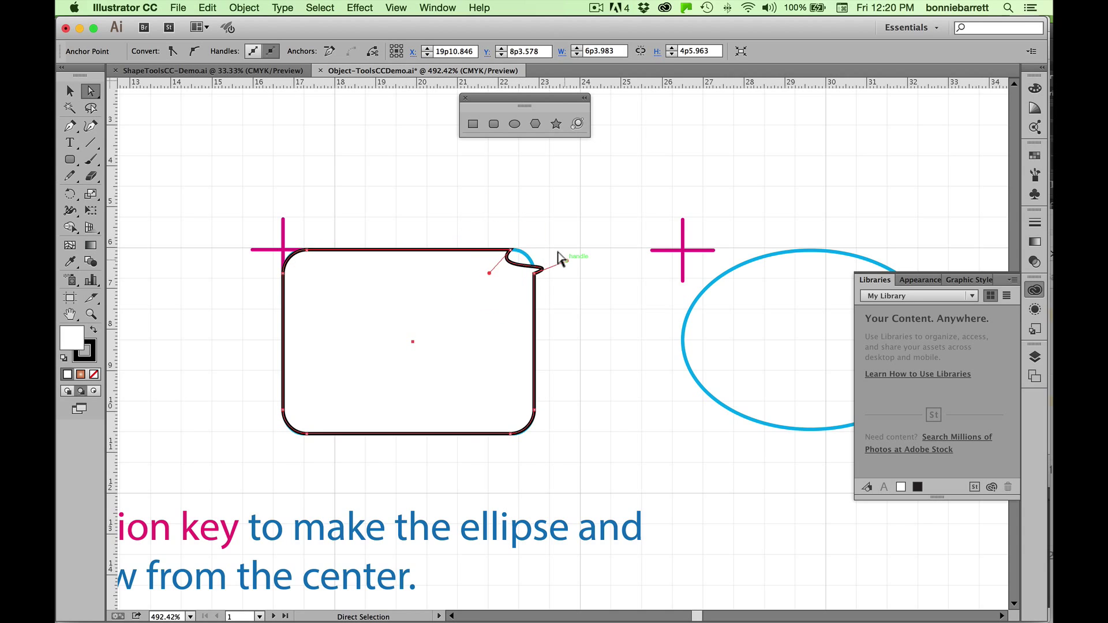
{"action": "left_click_drag", "start_coordinate": [559, 258], "coordinate": [513, 285]}
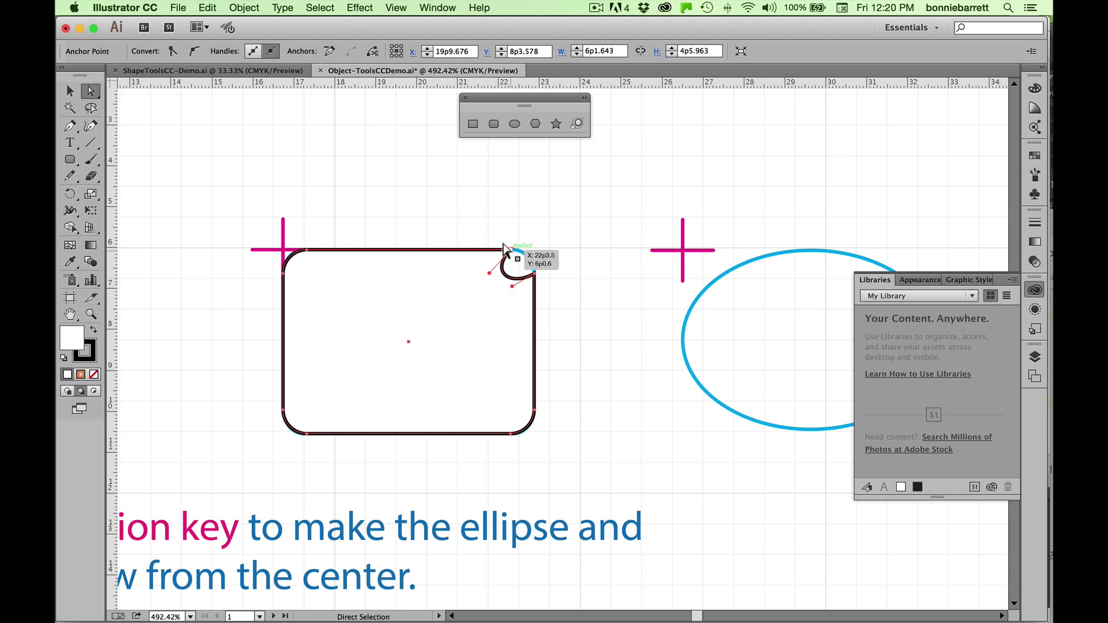
{"action": "left_click_drag", "start_coordinate": [509, 247], "coordinate": [480, 227]}
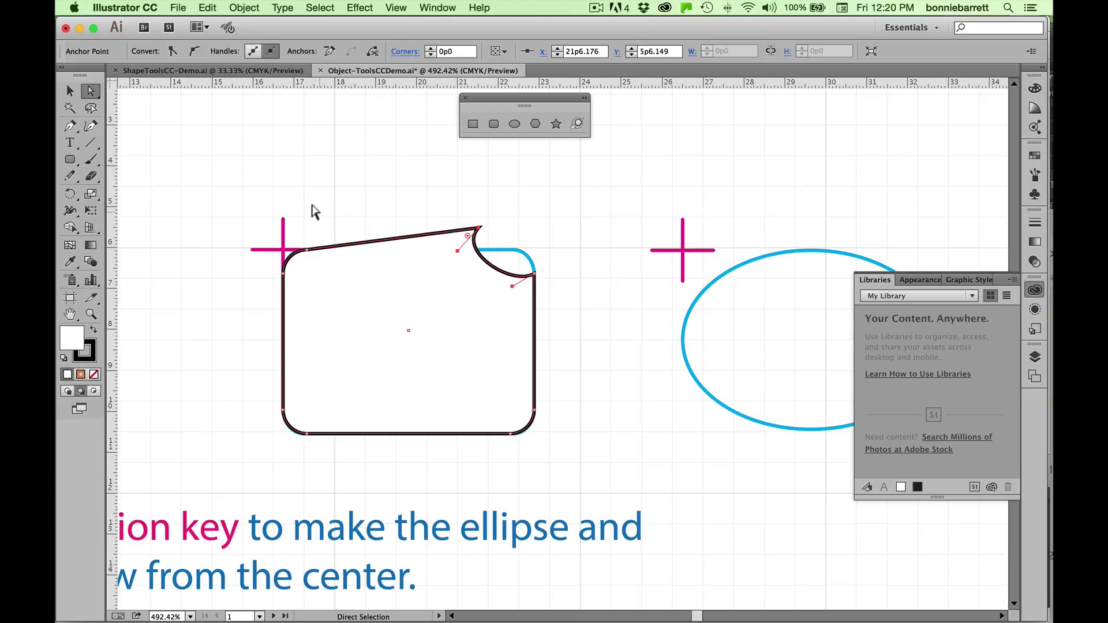
Step: Undo the handle and anchor point moves on the rounded rectangle's upper-right corner
{"action": "key", "text": "super+z"}
{"action": "key", "text": "super+z"}
{"action": "key", "text": "super+z"}
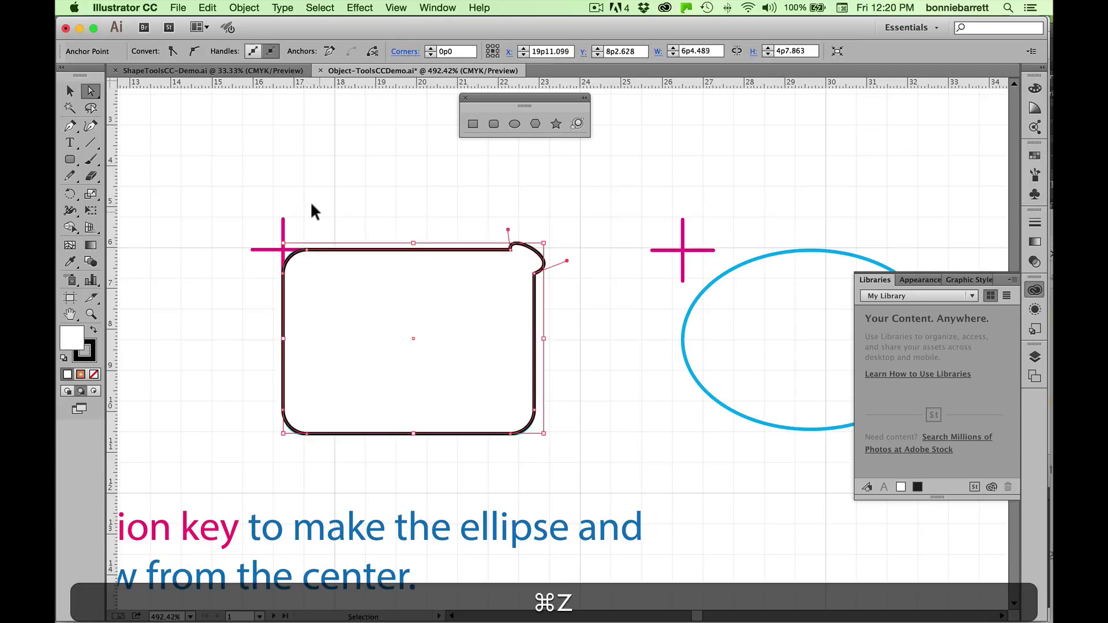
{"action": "key", "text": "super+z"}
{"action": "key", "text": "super+z"}
{"action": "key", "text": "super+z"}
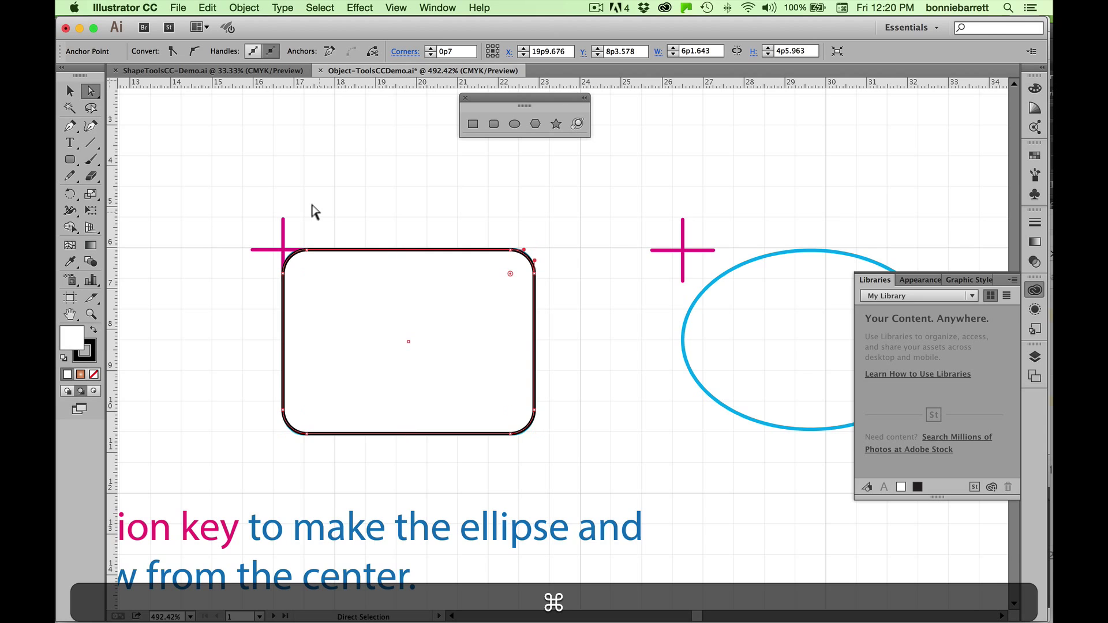
Step: Draw an ellipse over the template's first ellipse with the Ellipse tool, starting from its crosshair
{"action": "key", "text": "space"}
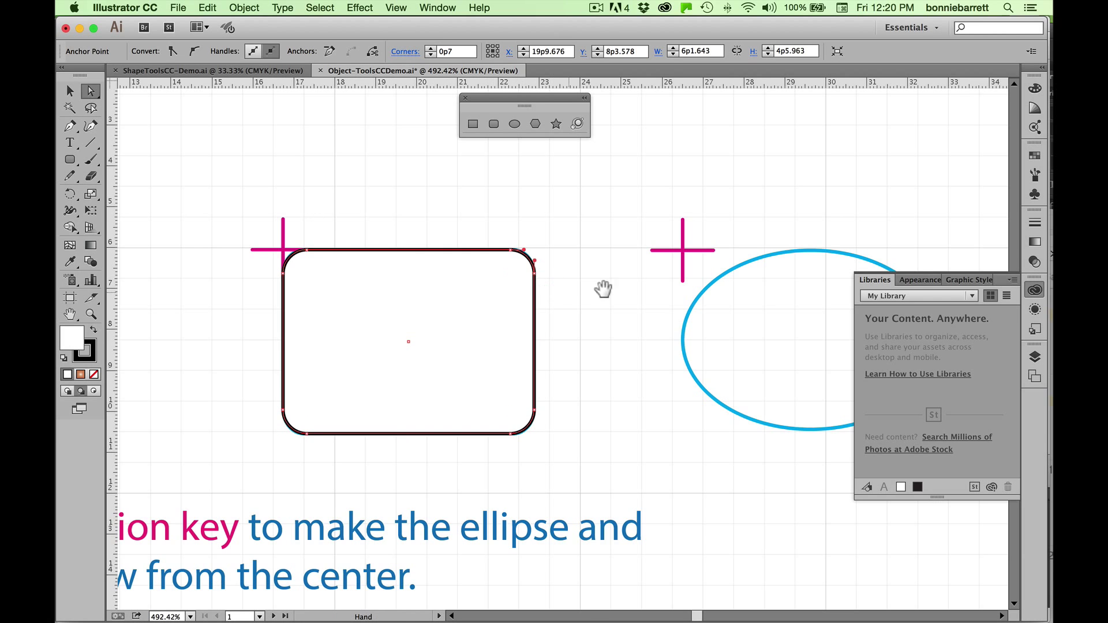
{"action": "left_click_drag", "start_coordinate": [700, 289], "coordinate": [488, 293]}
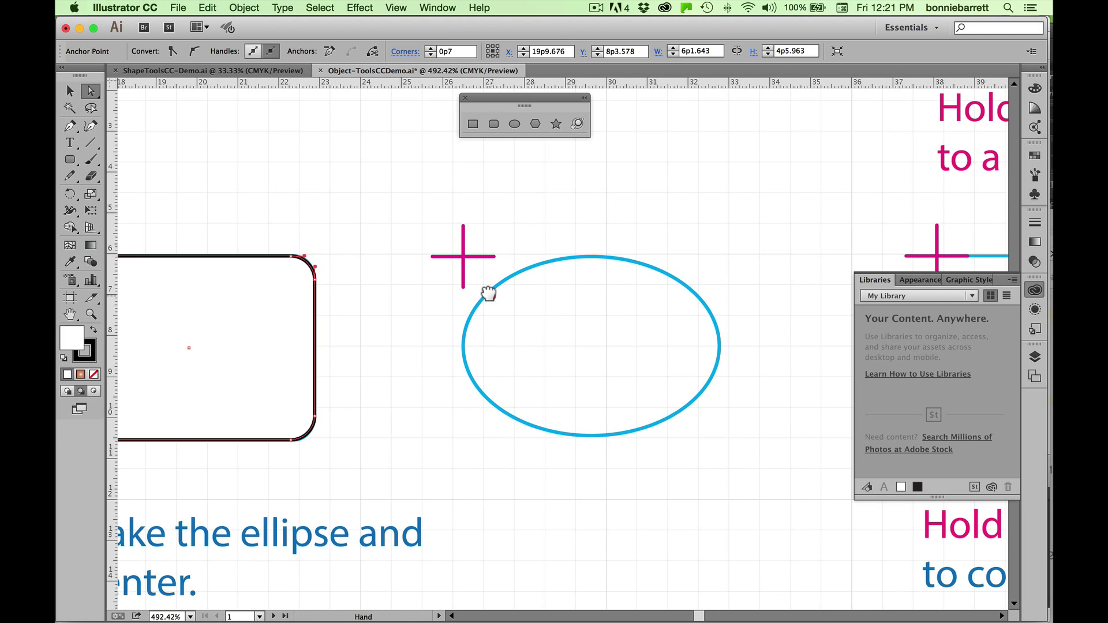
{"action": "left_click", "coordinate": [514, 122]}
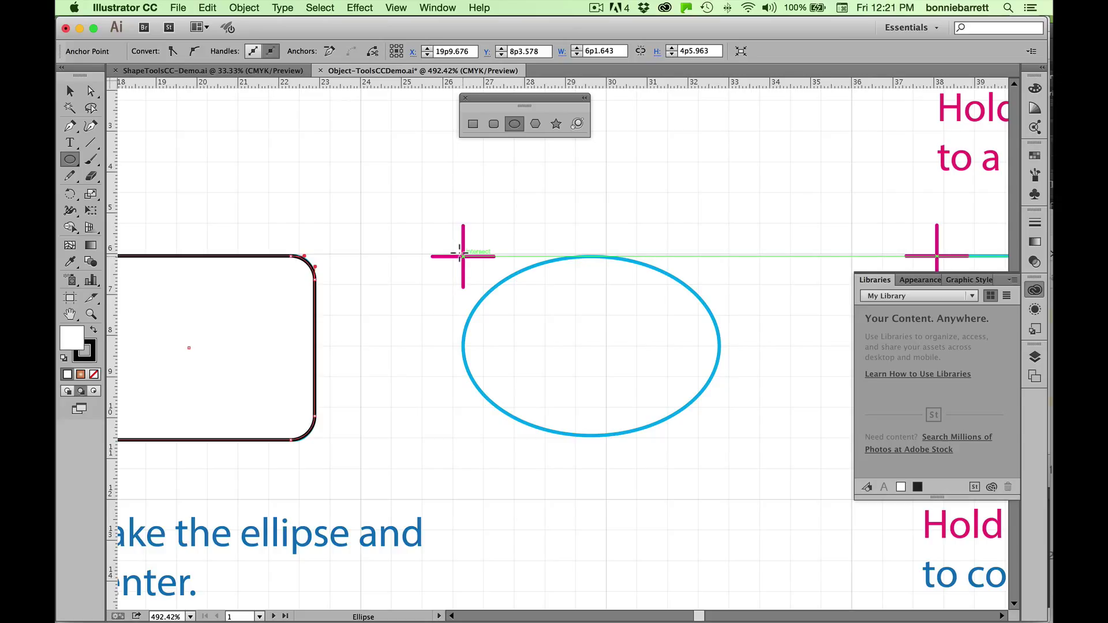
{"action": "mouse_move", "coordinate": [462, 256]}
{"action": "left_mouse_down"}
{"action": "mouse_move", "coordinate": [524, 346]}
{"action": "mouse_move", "coordinate": [601, 421]}
{"action": "mouse_move", "coordinate": [715, 433]}
{"action": "left_mouse_up"}
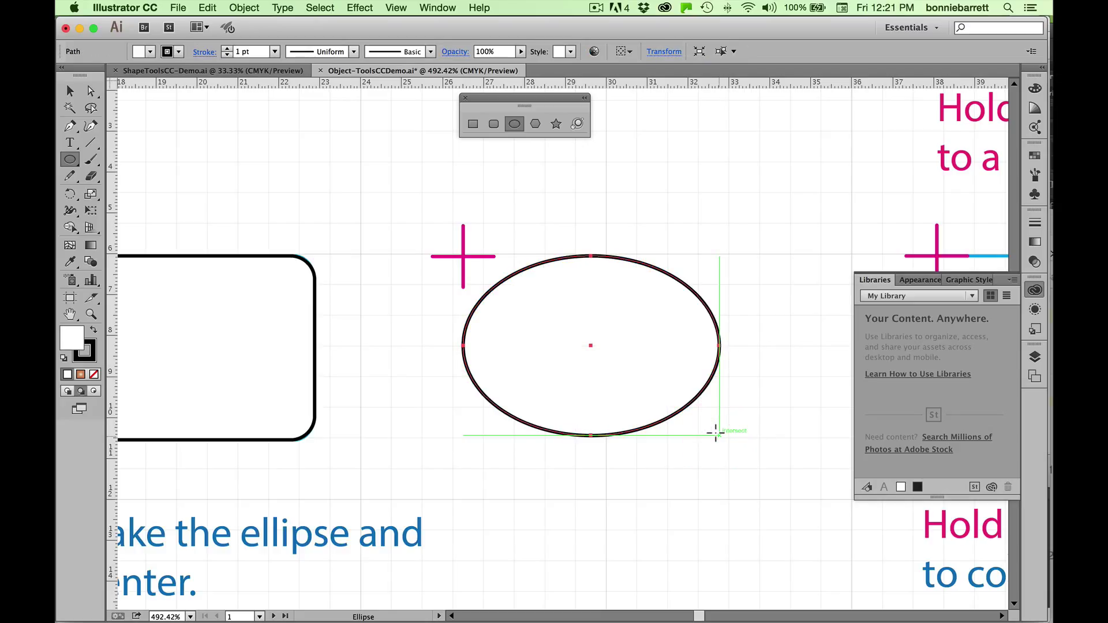
Step: Deselect the ellipse and inspect the direction handles of its top and right anchor points with the Direct Selection tool
{"action": "left_click", "coordinate": [91, 90]}
{"action": "left_click", "coordinate": [548, 203]}
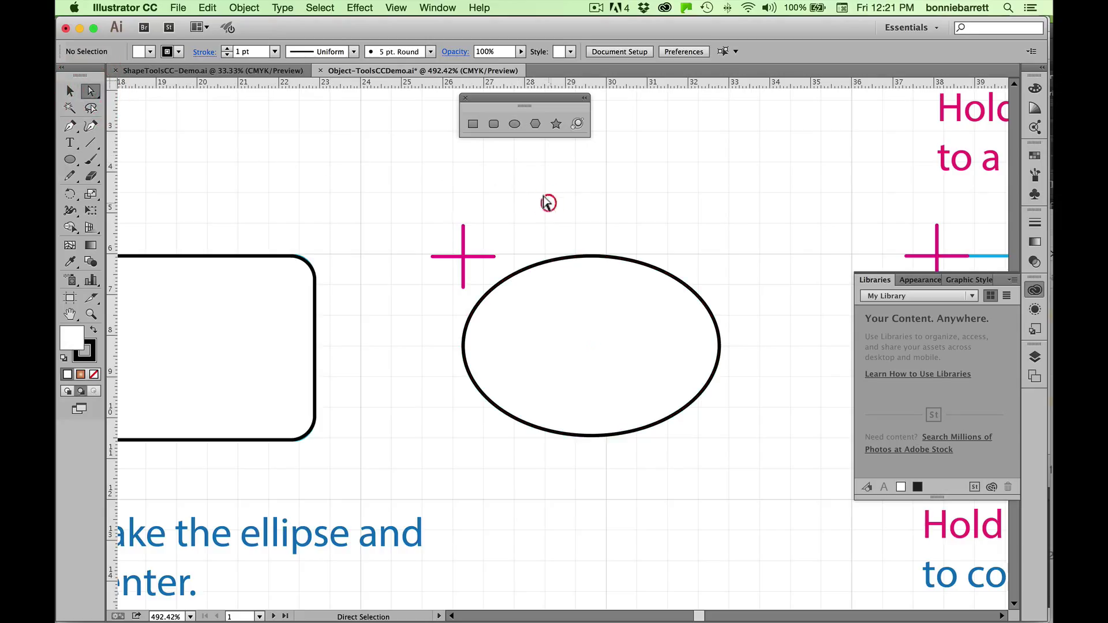
{"action": "left_click", "coordinate": [585, 253]}
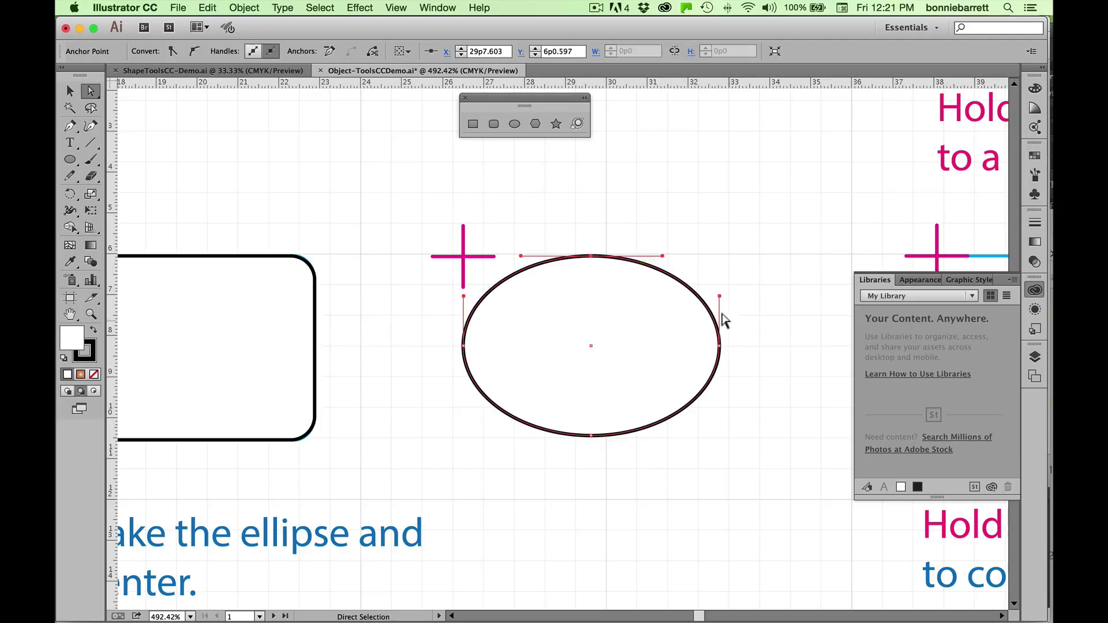
{"action": "left_click", "coordinate": [716, 345]}
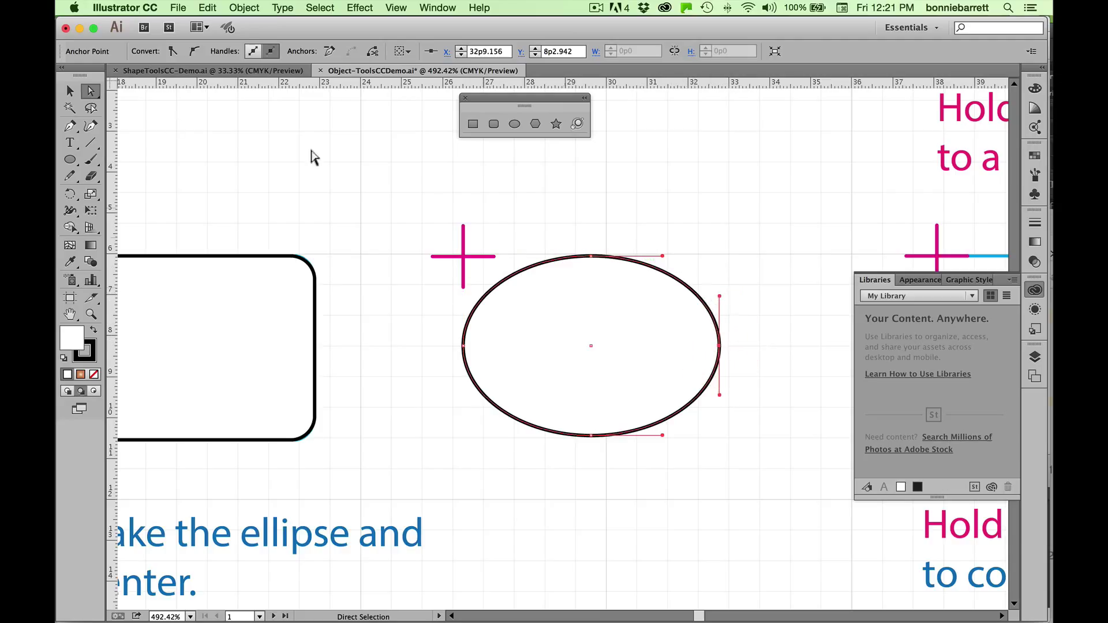
Step: Draw a small rectangle above the ellipse and distort it by moving its two upper corner points with the Direct Selection tool
{"action": "left_click", "coordinate": [473, 128]}
{"action": "left_click_drag", "start_coordinate": [686, 142], "coordinate": [760, 204]}
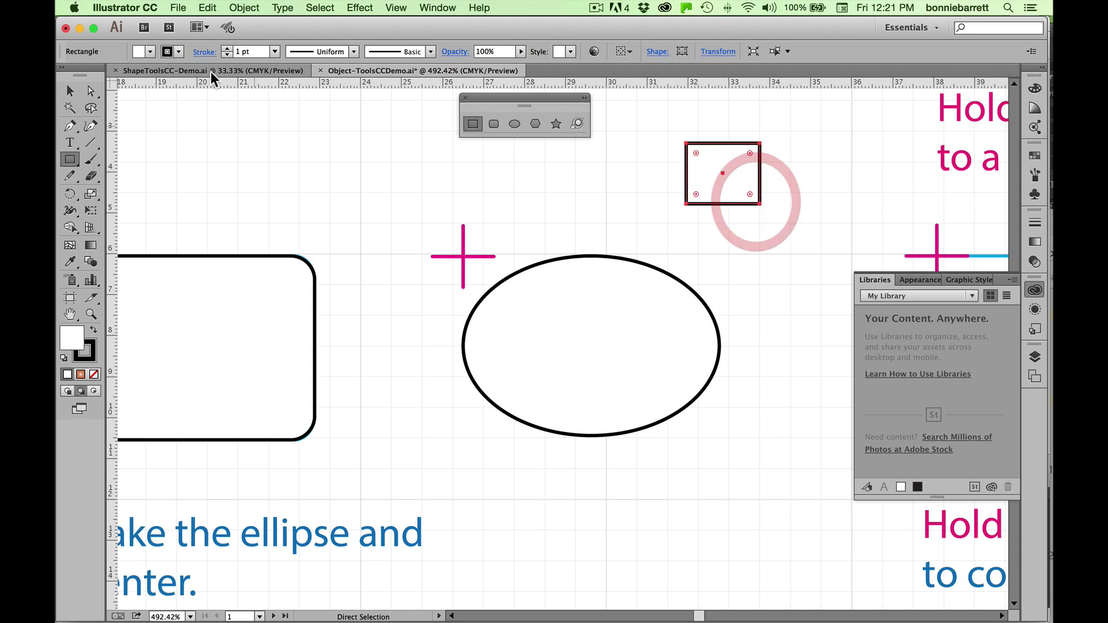
{"action": "left_click", "coordinate": [90, 90]}
{"action": "left_click", "coordinate": [709, 128]}
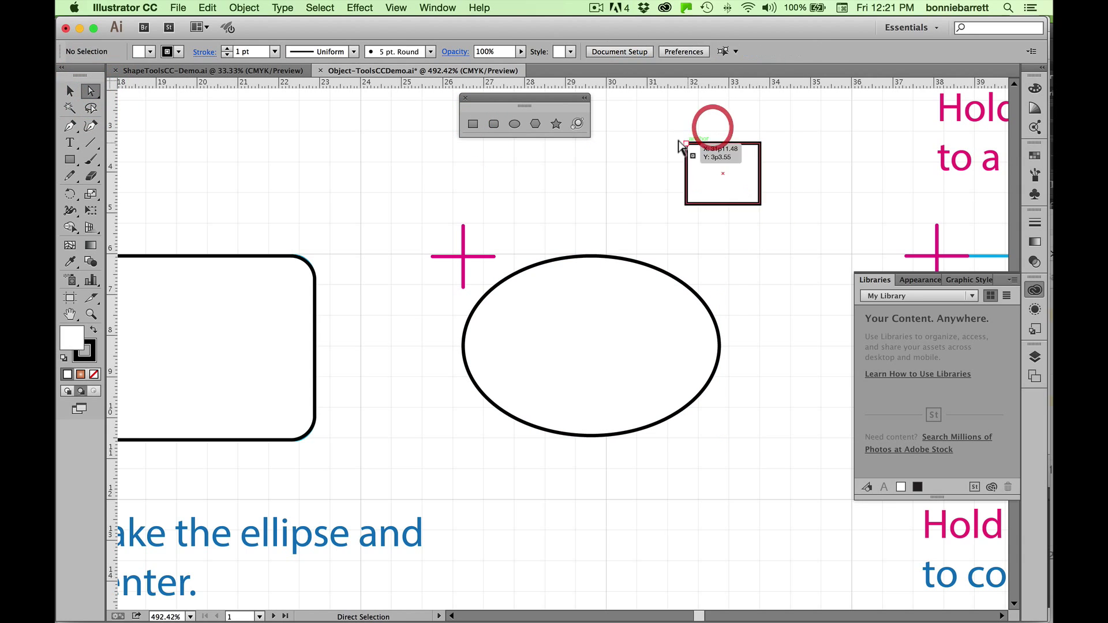
{"action": "left_click", "coordinate": [682, 143]}
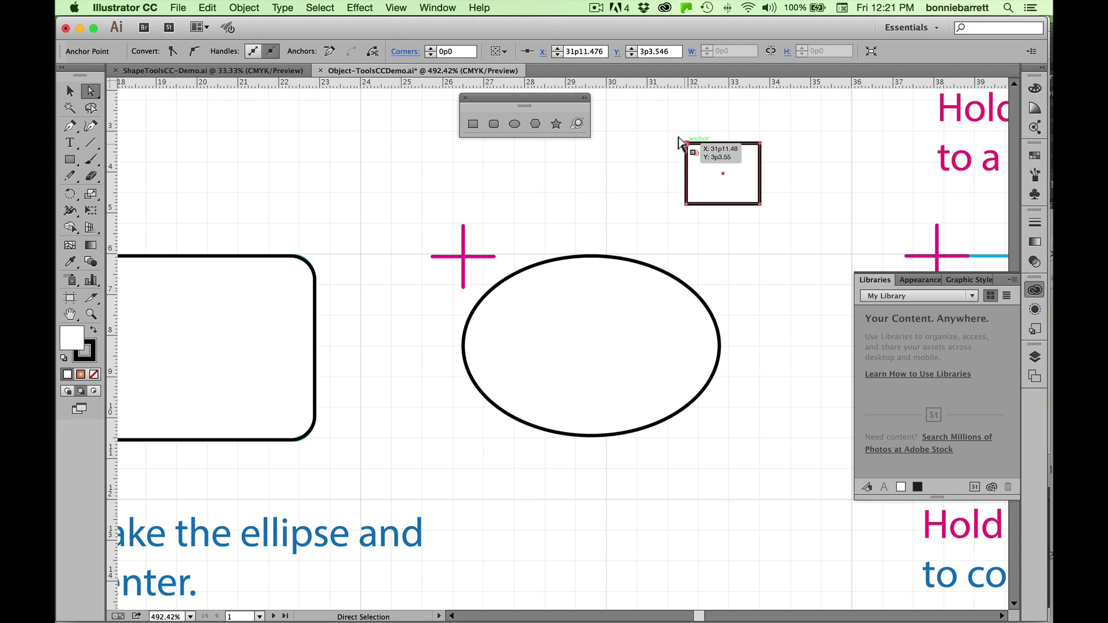
{"action": "left_click_drag", "start_coordinate": [679, 138], "coordinate": [654, 121]}
{"action": "left_click_drag", "start_coordinate": [760, 143], "coordinate": [729, 152]}
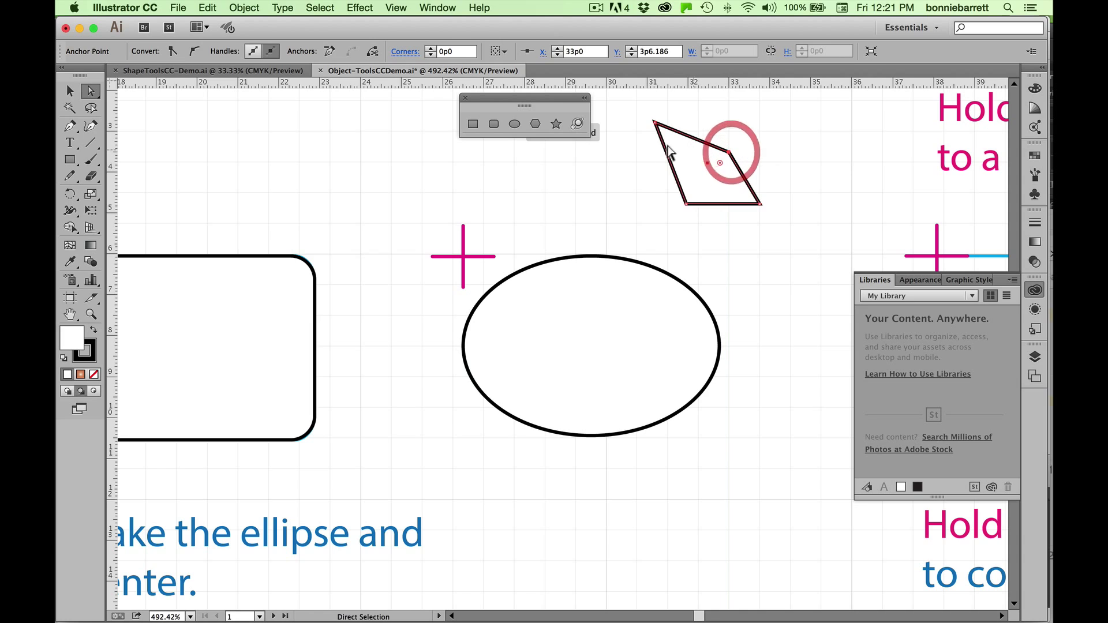
Step: Distort the ellipse by moving the direction handles at its top and right, and move its top anchor point
{"action": "left_click", "coordinate": [592, 254]}
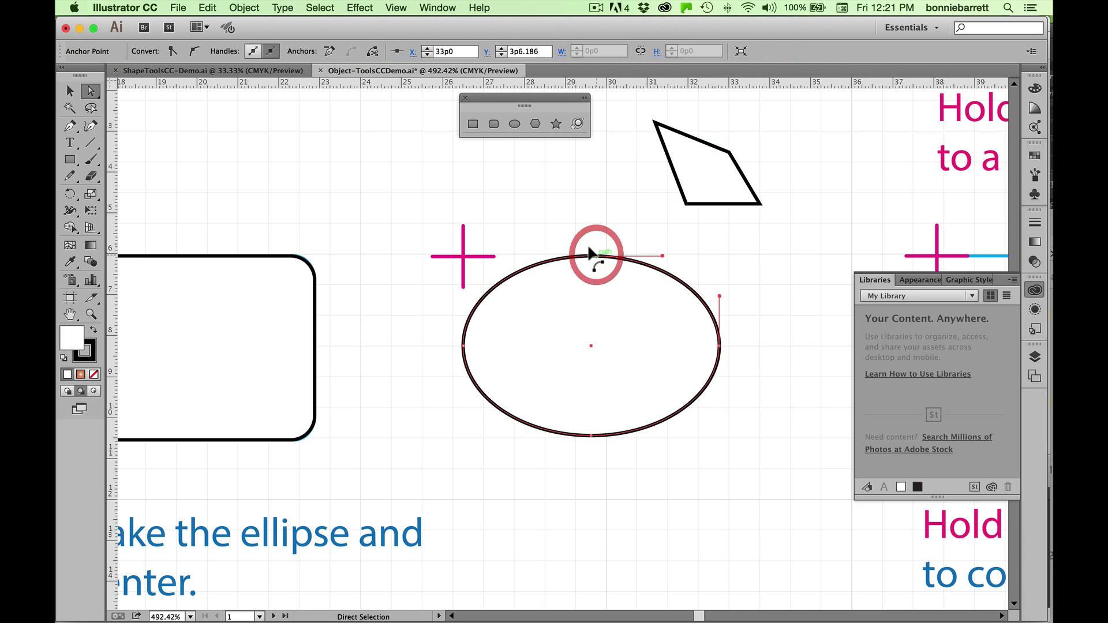
{"action": "left_click", "coordinate": [590, 252]}
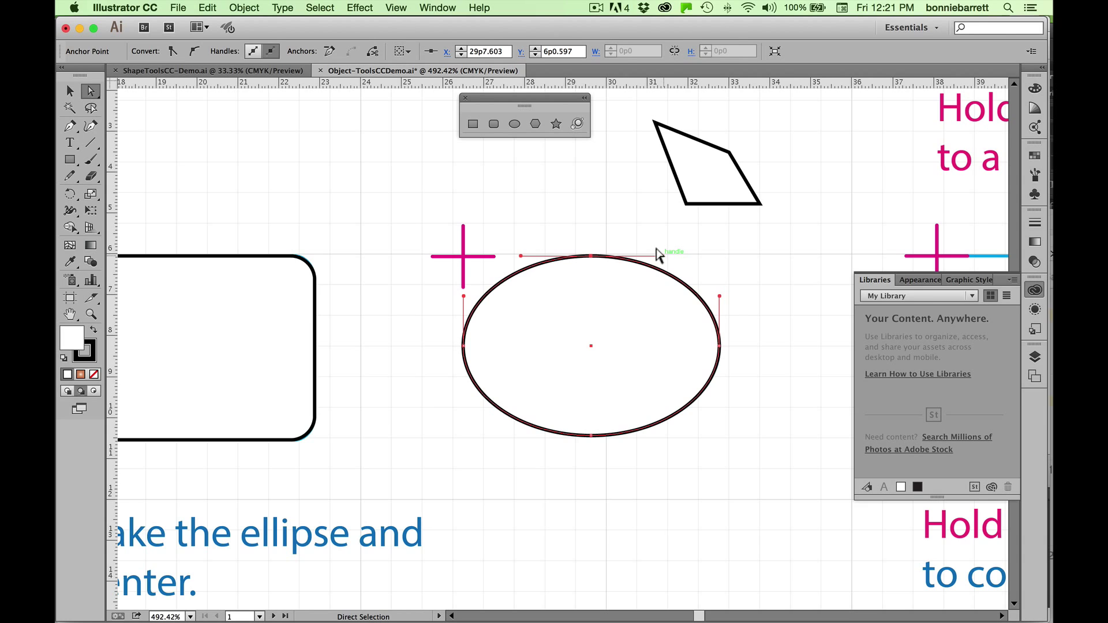
{"action": "left_click_drag", "start_coordinate": [658, 254], "coordinate": [601, 240]}
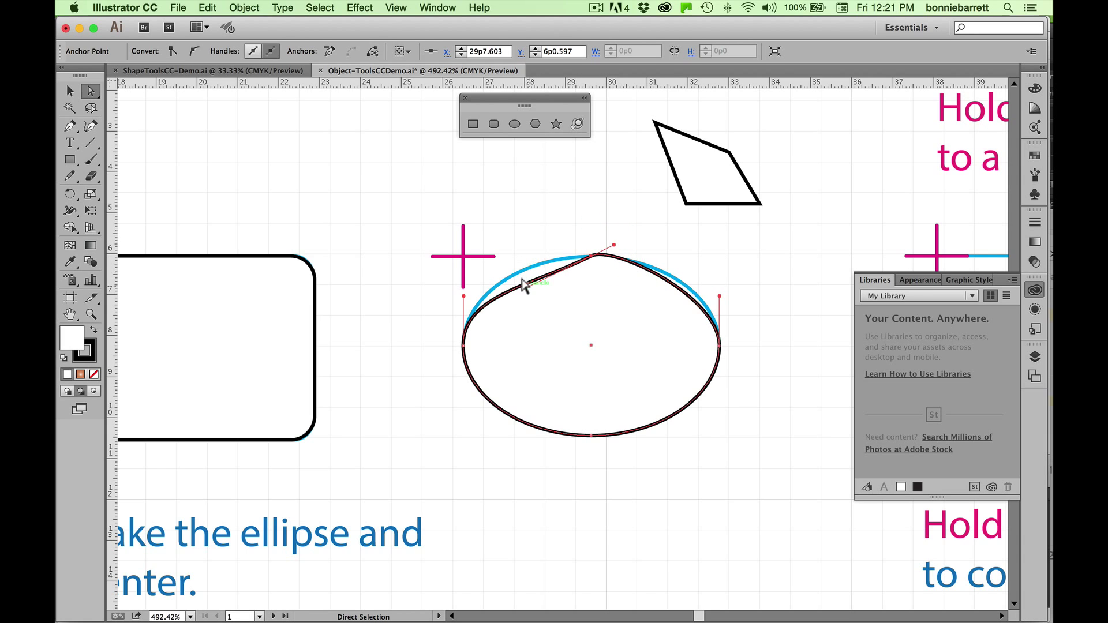
{"action": "left_click_drag", "start_coordinate": [522, 279], "coordinate": [557, 237]}
{"action": "left_click_drag", "start_coordinate": [711, 289], "coordinate": [737, 281]}
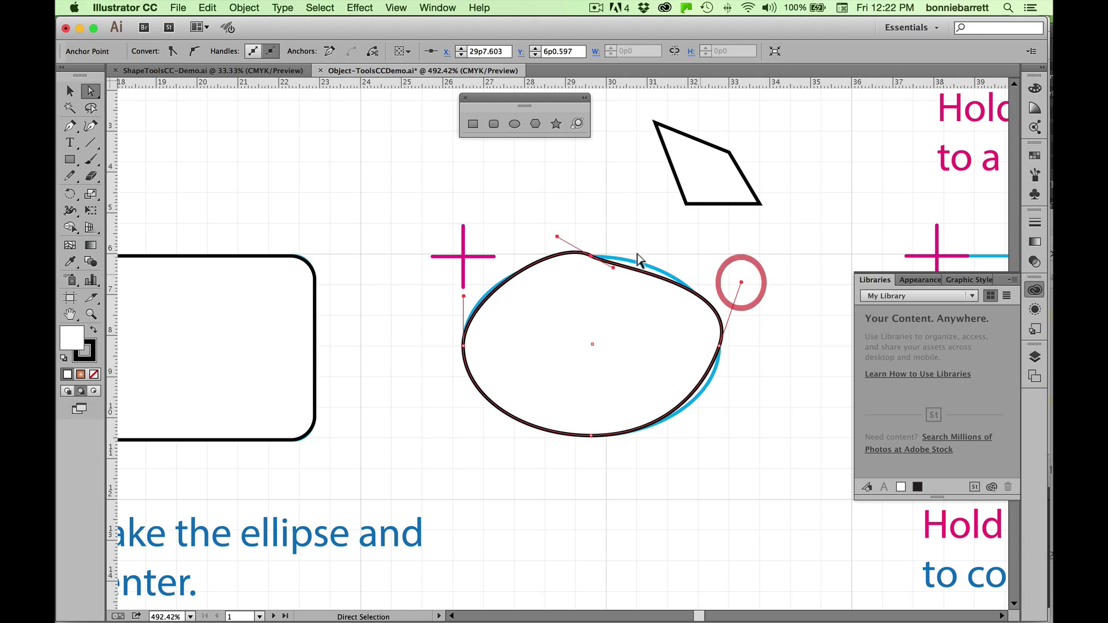
{"action": "left_click", "coordinate": [585, 254]}
{"action": "left_click_drag", "start_coordinate": [585, 254], "coordinate": [631, 277]}
{"action": "left_click", "coordinate": [630, 272]}
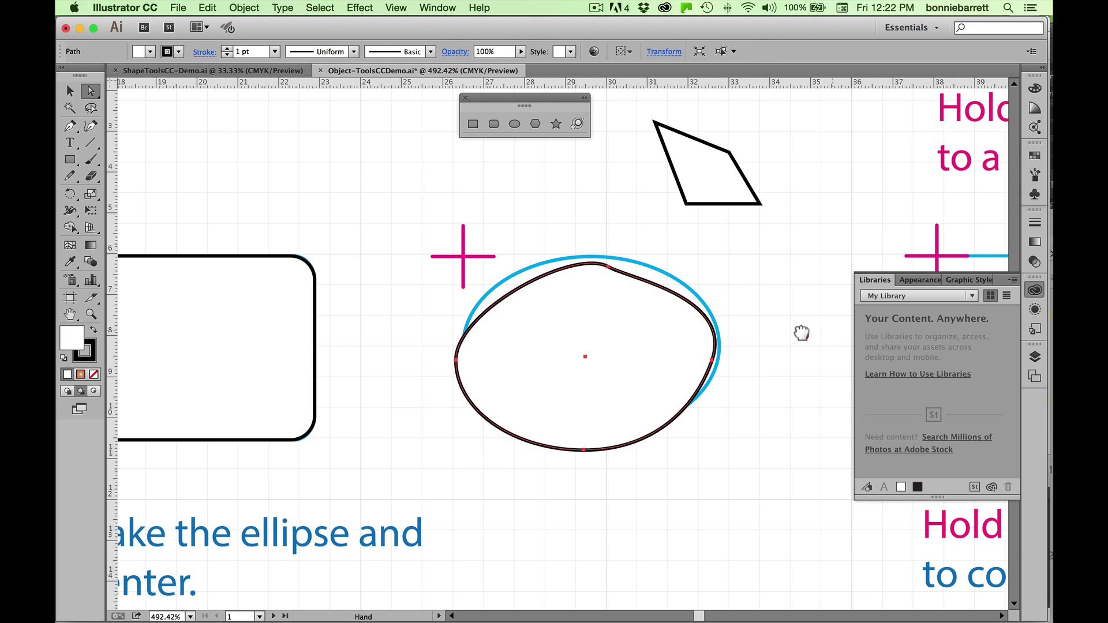
Step: Undo the ellipse's distortions and delete the small distorted rectangle above it
{"action": "left_click_drag", "start_coordinate": [799, 328], "coordinate": [433, 319]}
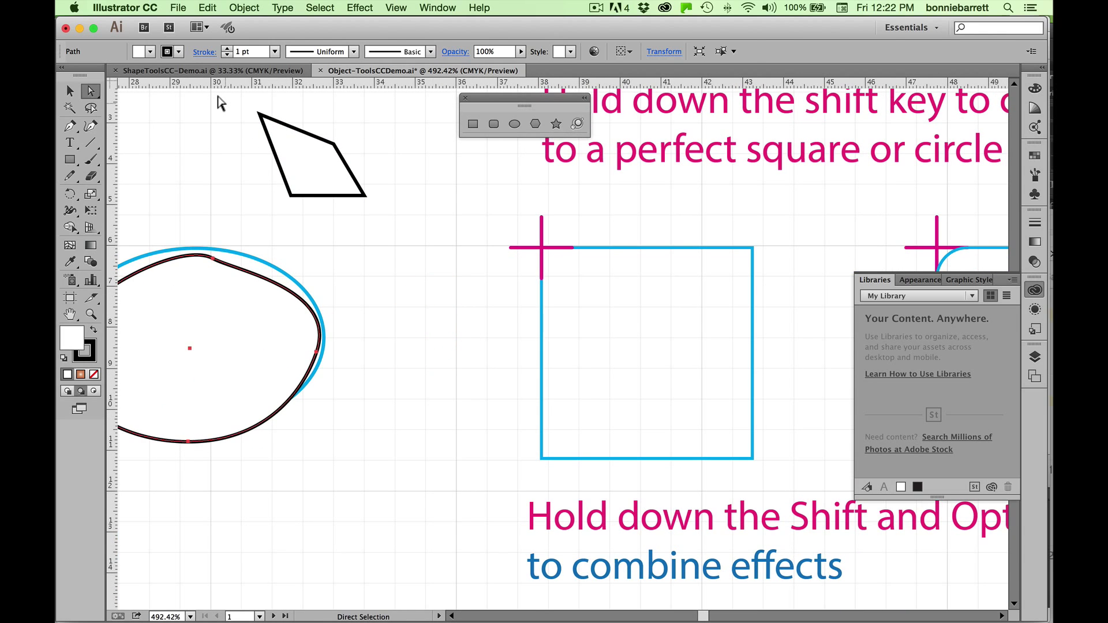
{"action": "key", "text": "super+z"}
{"action": "key", "text": "super+z"}
{"action": "key", "text": "super+z"}
{"action": "key", "text": "super+z"}
{"action": "key", "text": "super+z"}
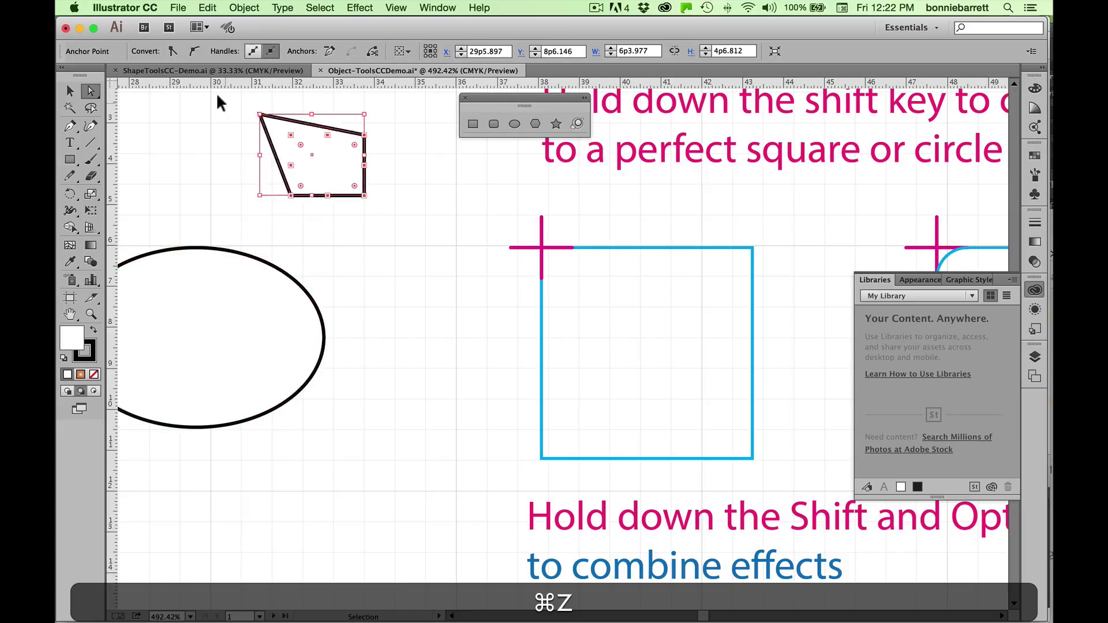
{"action": "key", "text": "super+BackSpace"}
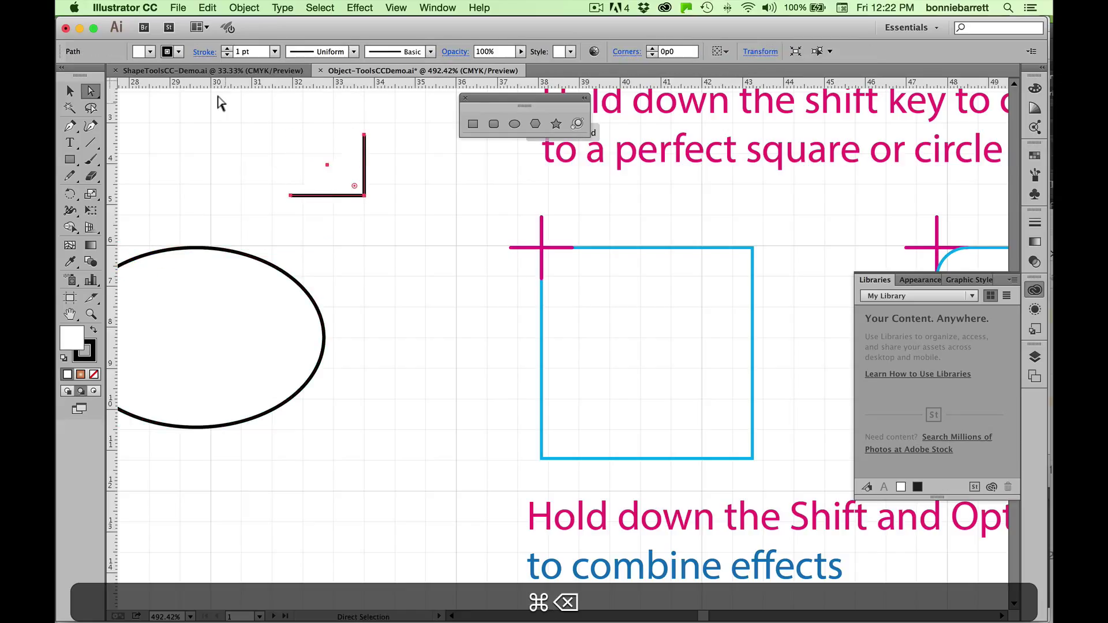
{"action": "key", "text": "BackSpace"}
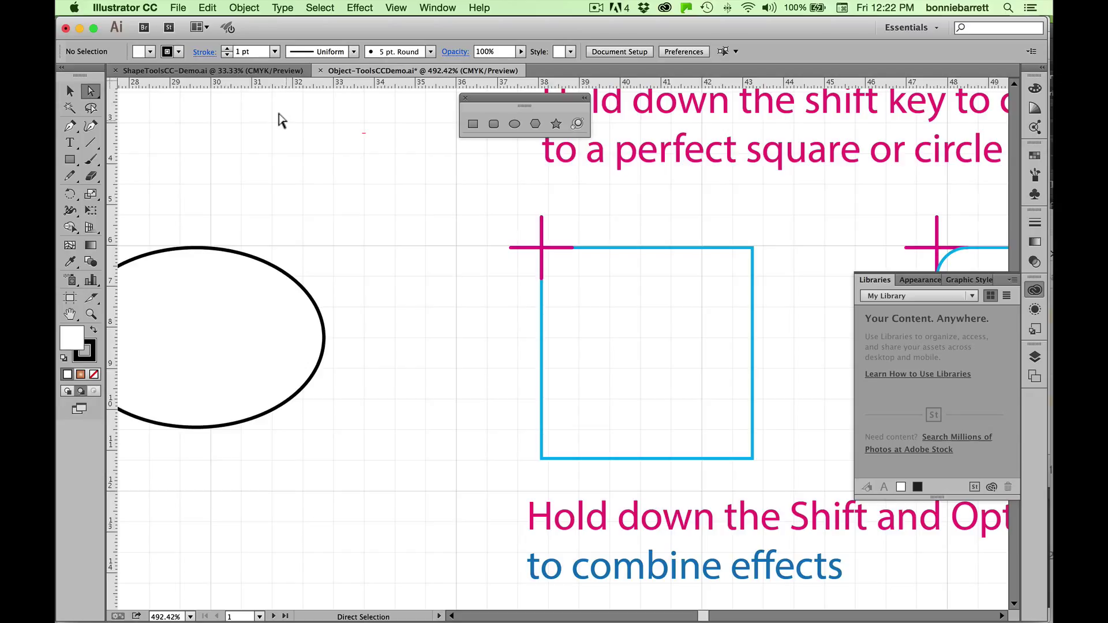
Step: Draw a perfect square about 5p1.8 per side over the template's first square with the Rectangle tool, starting from its crosshair
{"action": "left_click", "coordinate": [474, 120]}
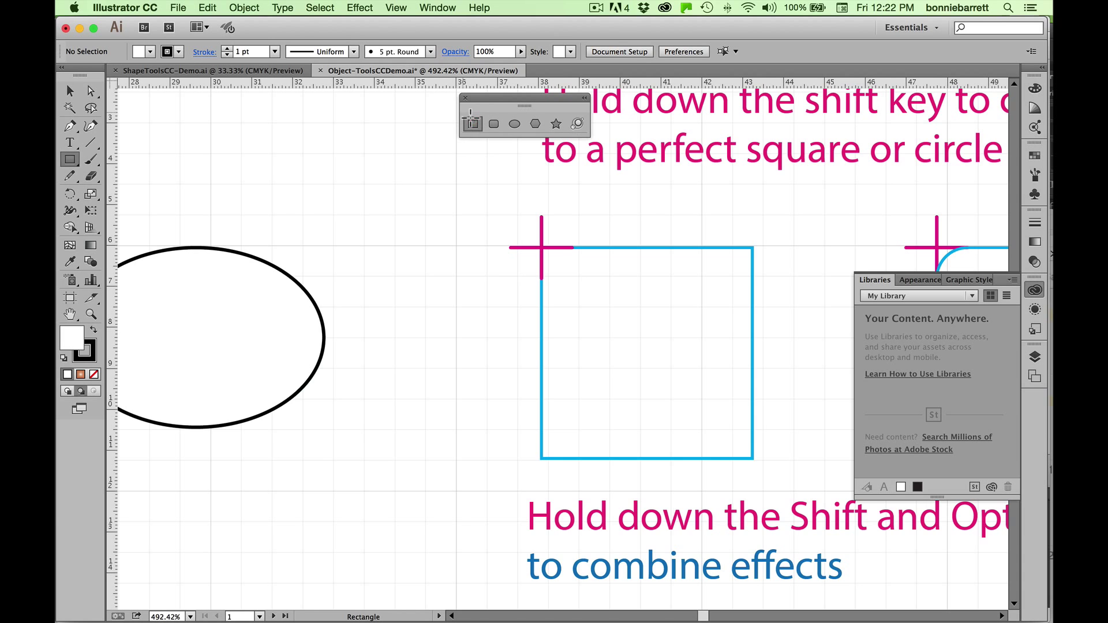
{"action": "key", "text": "super"}
{"action": "key", "text": "super+minus"}
{"action": "key", "text": "super+minus"}
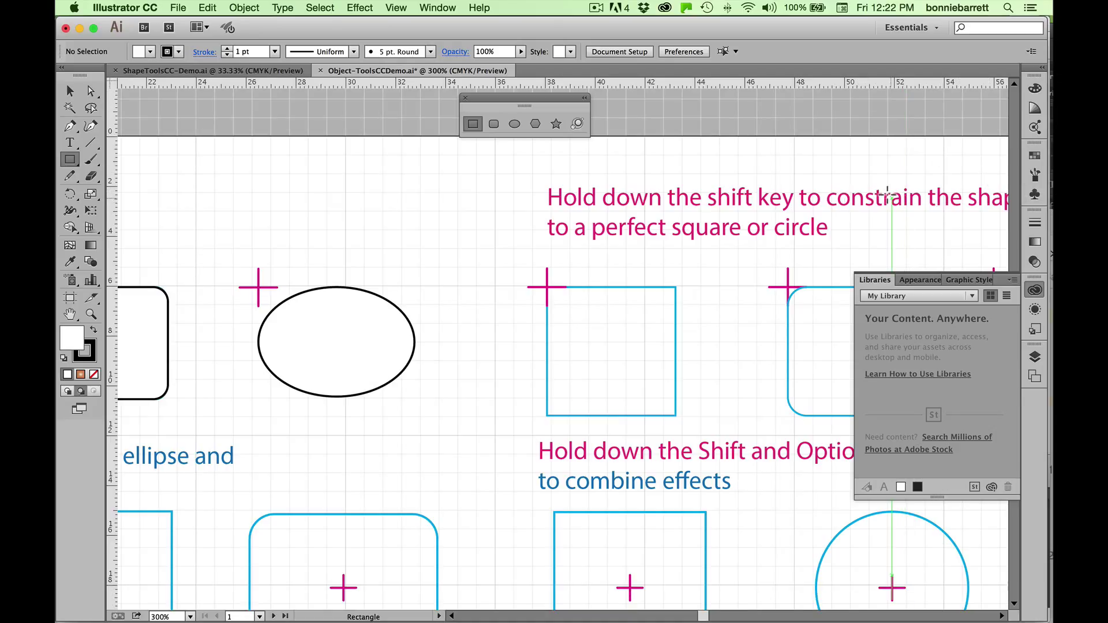
{"action": "left_click", "coordinate": [469, 123]}
{"action": "key", "text": "shift"}
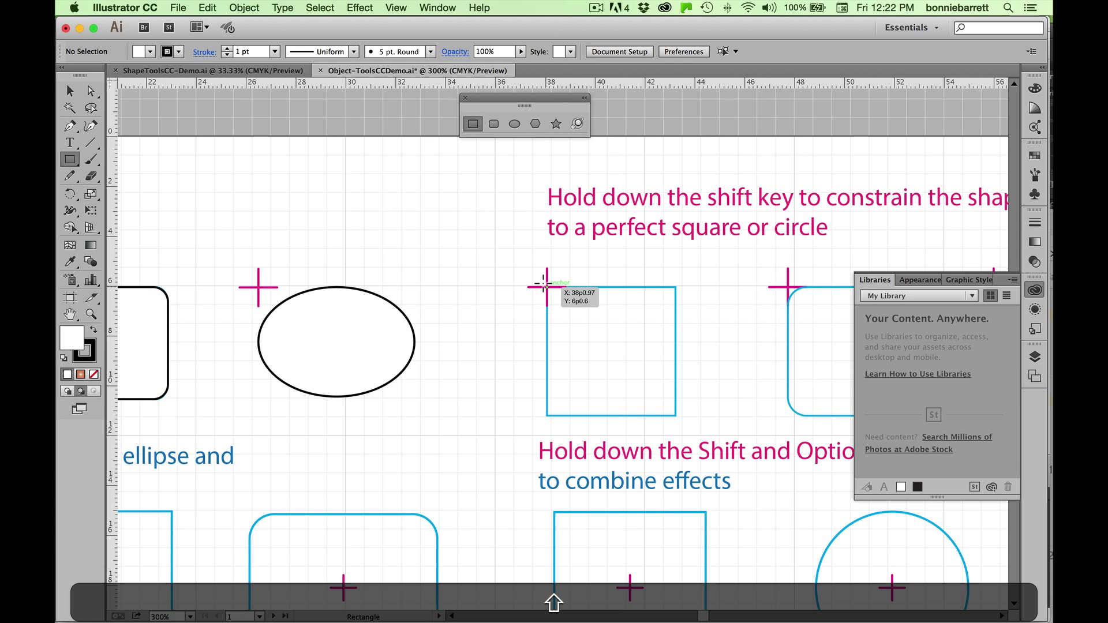
{"action": "left_click_drag", "start_coordinate": [545, 284], "coordinate": [605, 367]}
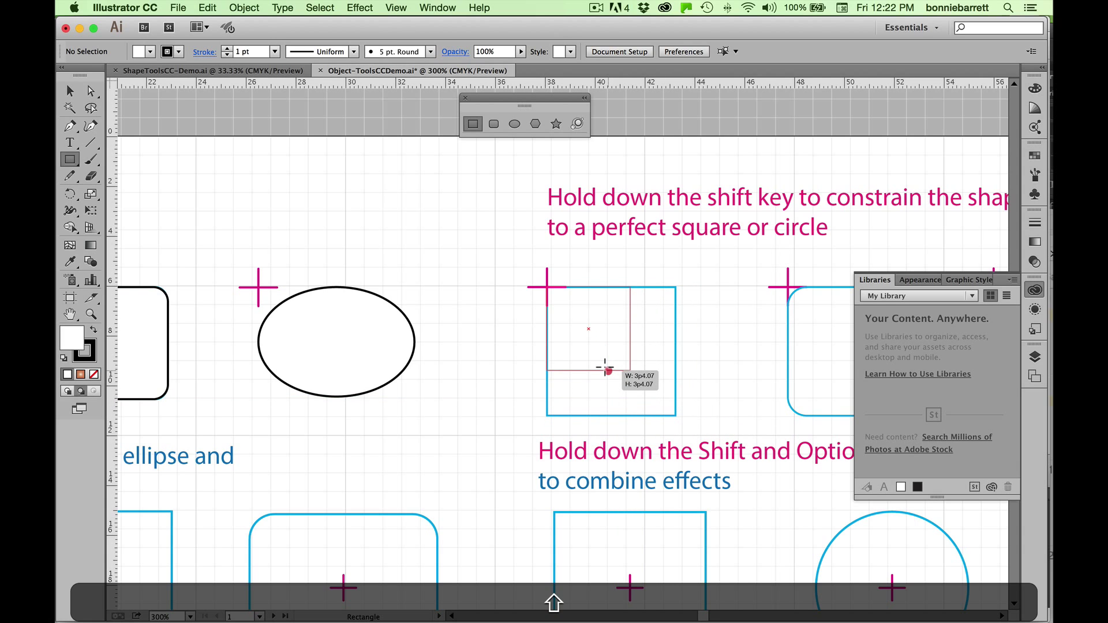
{"action": "left_click_drag", "start_coordinate": [605, 367], "coordinate": [627, 390]}
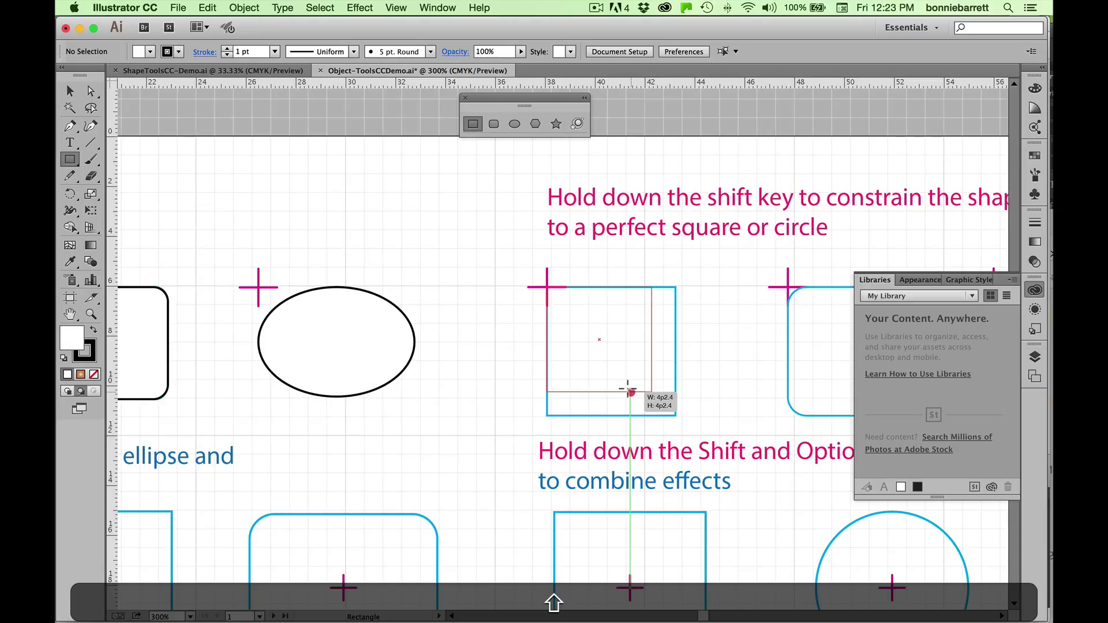
{"action": "mouse_move", "coordinate": [627, 389]}
{"action": "left_mouse_down"}
{"action": "mouse_move", "coordinate": [674, 410]}
{"action": "mouse_move", "coordinate": [660, 389]}
{"action": "mouse_move", "coordinate": [668, 402]}
{"action": "mouse_move", "coordinate": [651, 388]}
{"action": "mouse_move", "coordinate": [673, 411]}
{"action": "left_mouse_up"}
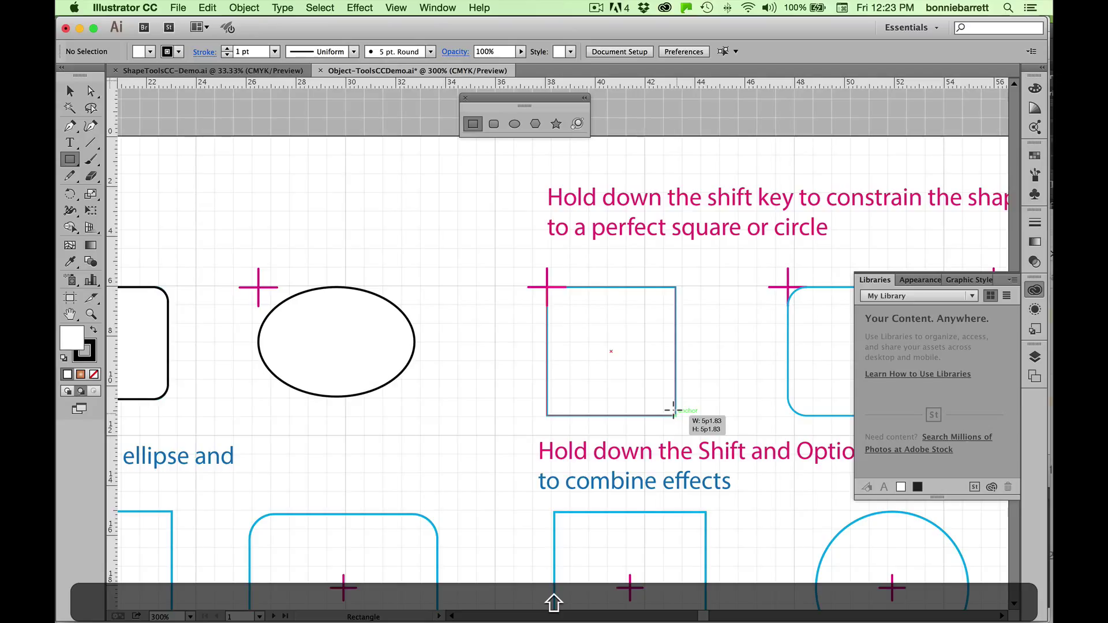
{"action": "left_click_drag", "start_coordinate": [673, 411], "coordinate": [673, 410]}
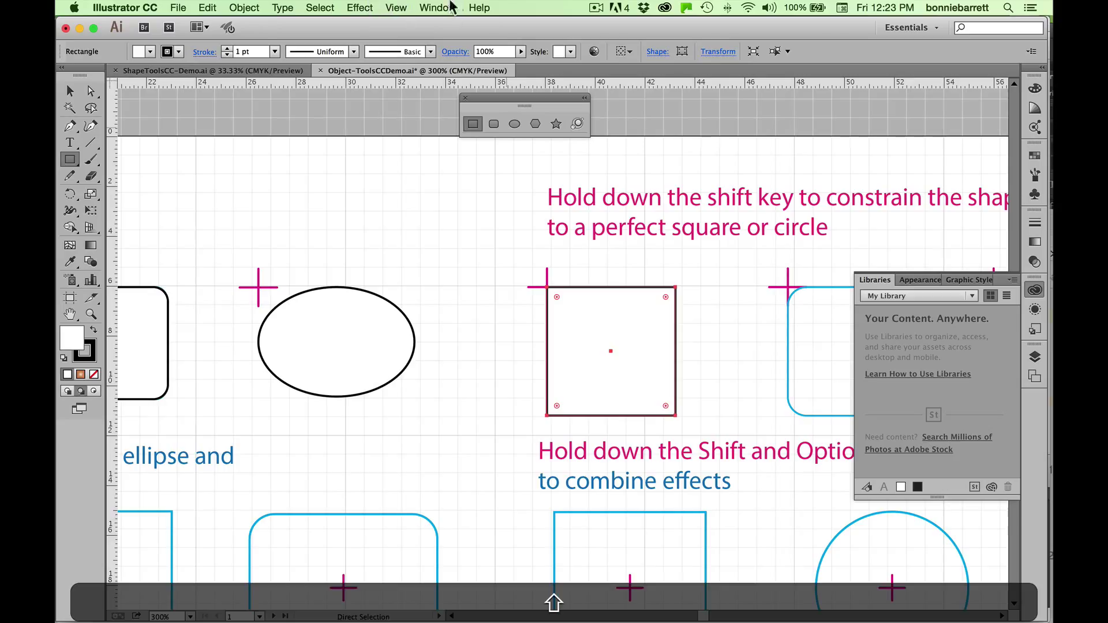
Step: Check the Smart Guides setting among the view options
{"action": "left_click", "coordinate": [397, 9]}
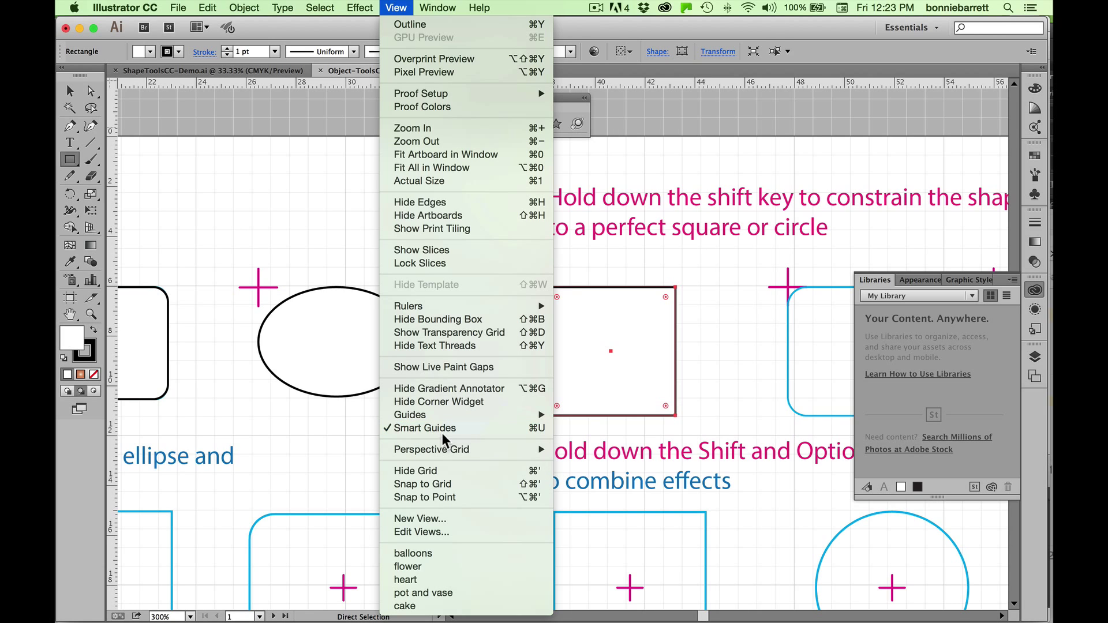
{"action": "left_click", "coordinate": [410, 427]}
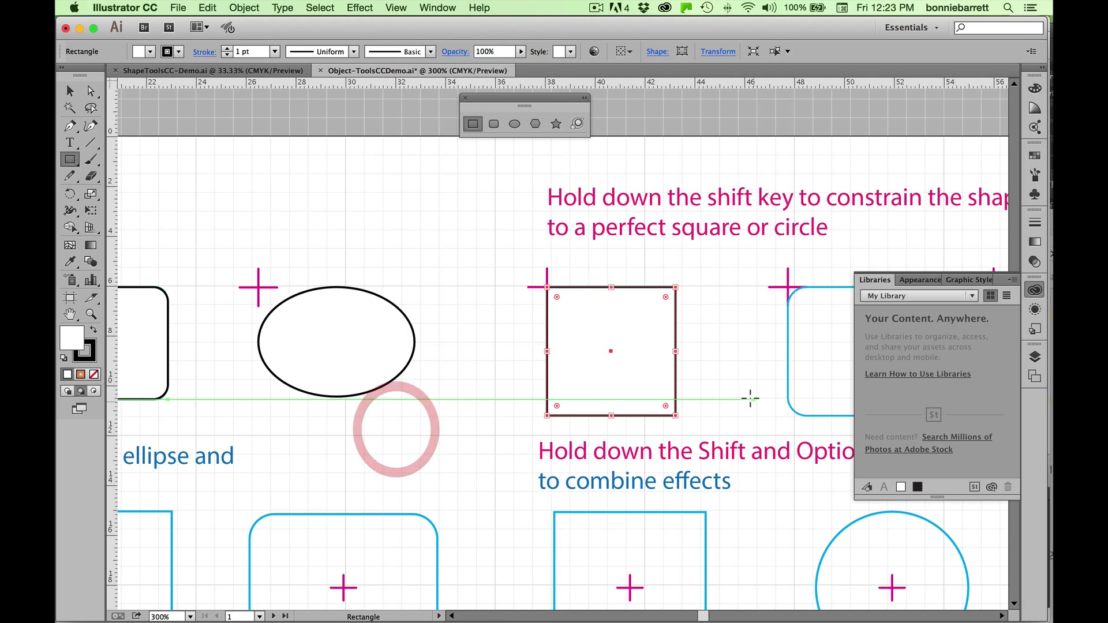
Step: Draw a rounded square about 5p2.26 per side with a 0p7 corner radius over the template's rounded square, starting from its crosshair
{"action": "key", "text": "space"}
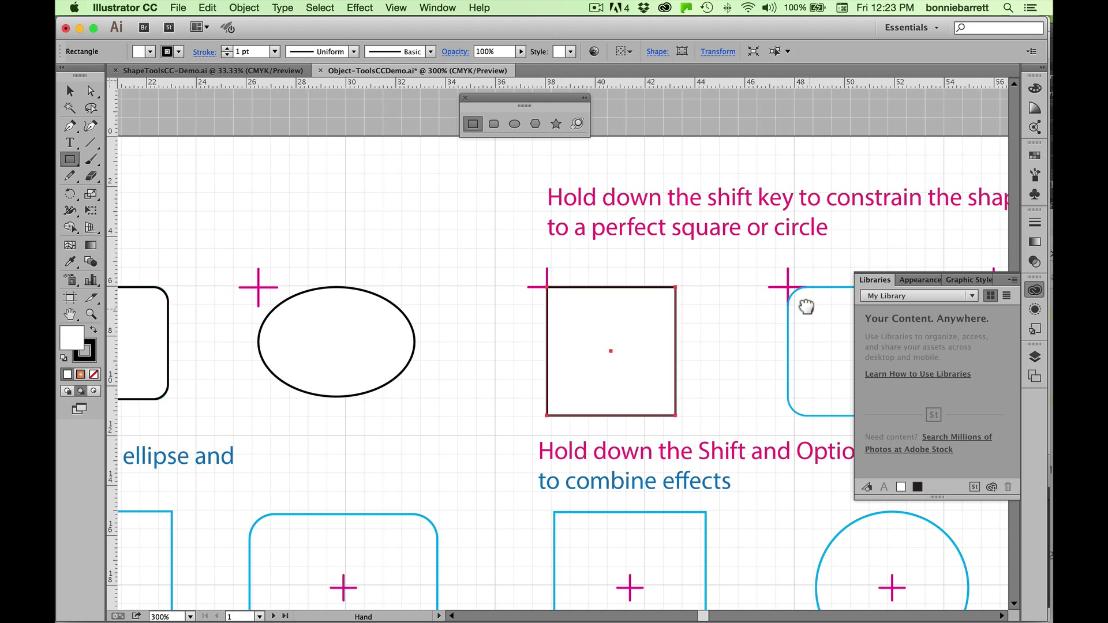
{"action": "left_click_drag", "start_coordinate": [804, 306], "coordinate": [596, 267]}
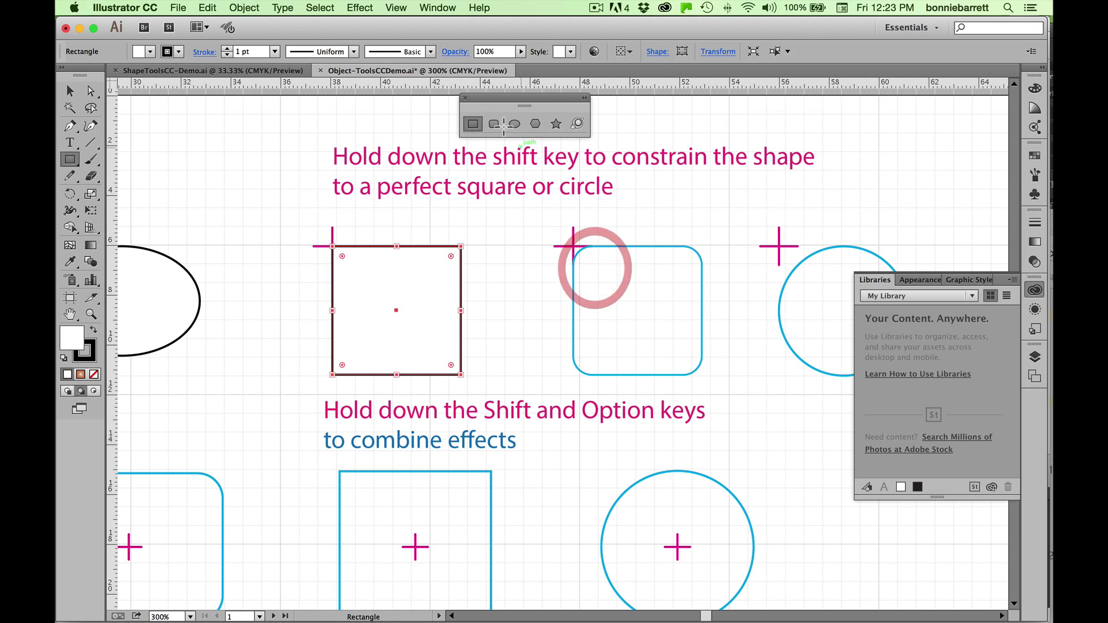
{"action": "left_click", "coordinate": [494, 124]}
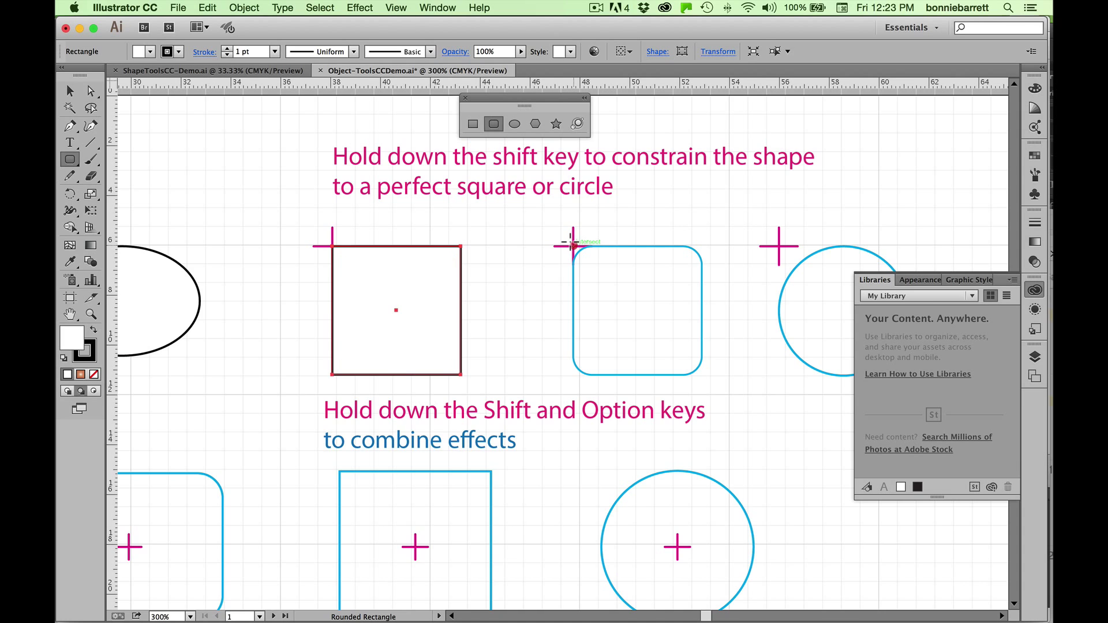
{"action": "left_click_drag", "start_coordinate": [571, 245], "coordinate": [687, 373]}
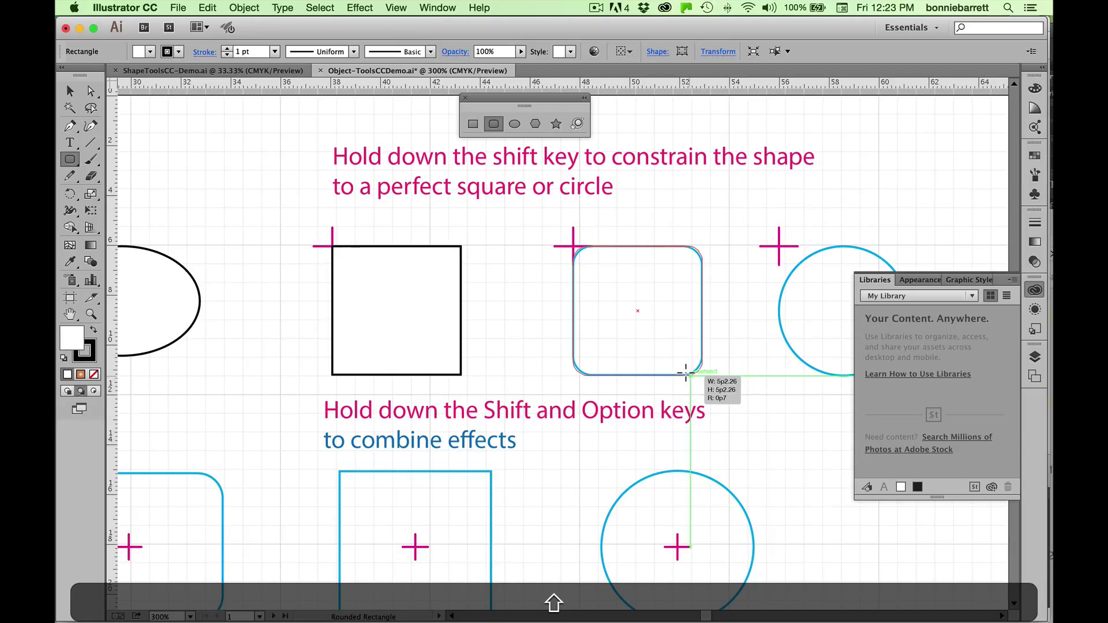
{"action": "left_click_drag", "start_coordinate": [686, 373], "coordinate": [686, 373]}
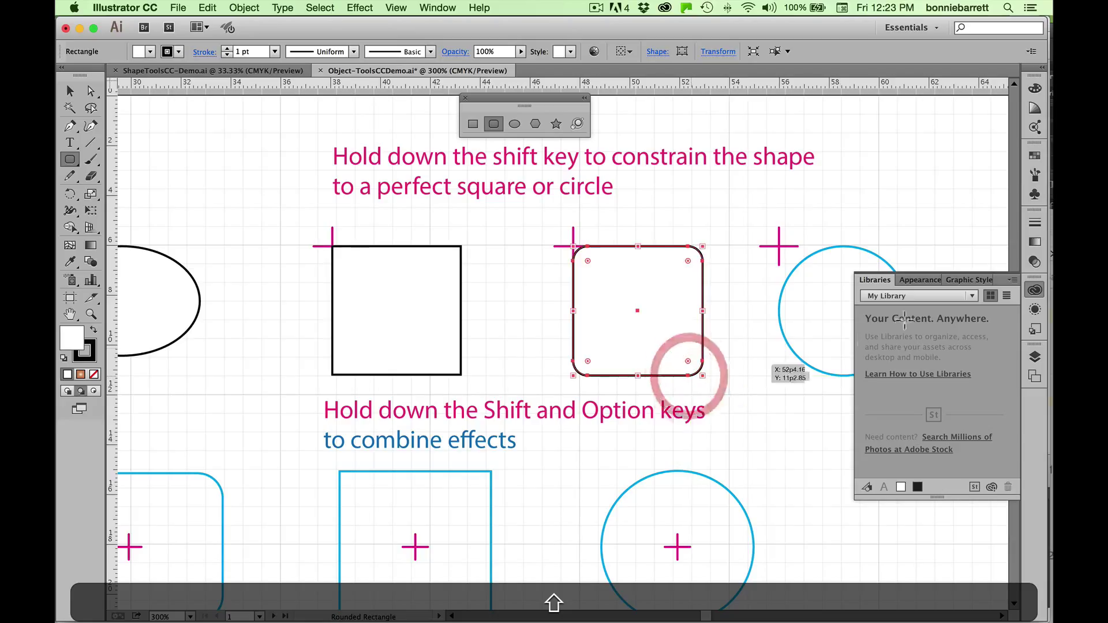
Step: Collapse the Libraries panel and draw a perfect circle about 5p2.26 across over the template's circle, starting from its crosshair
{"action": "left_click", "coordinate": [993, 278]}
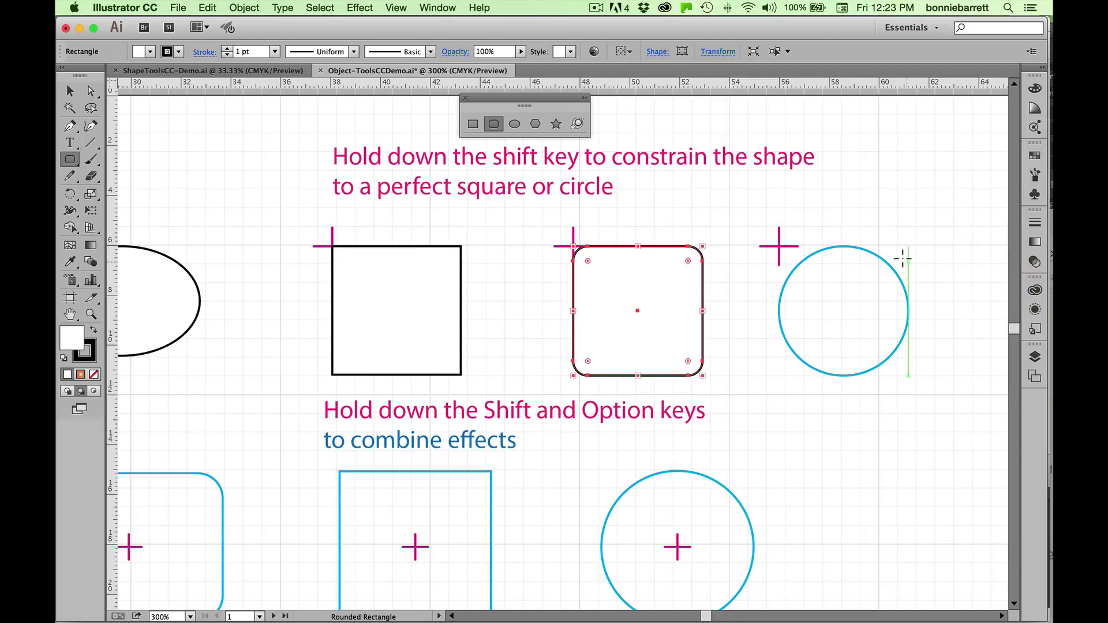
{"action": "left_click", "coordinate": [512, 121]}
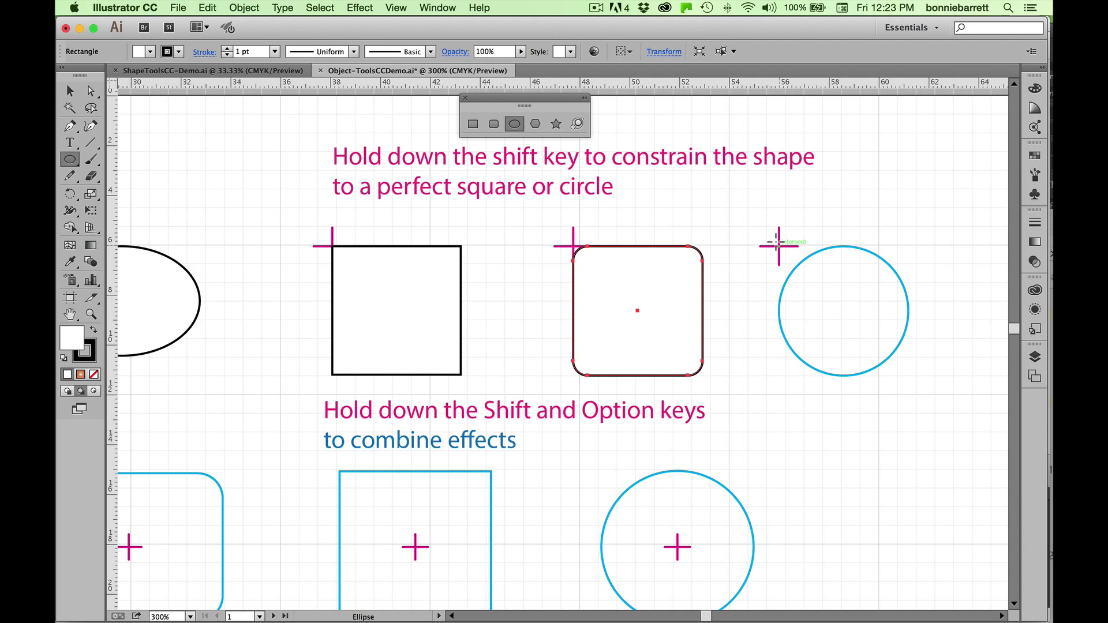
{"action": "key", "text": "shift"}
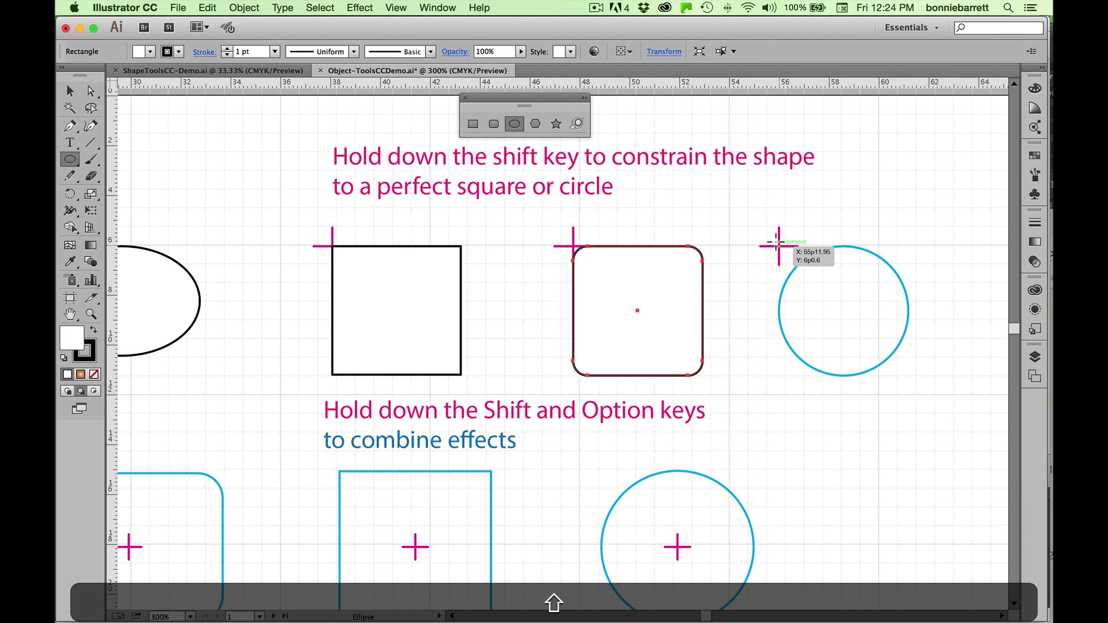
{"action": "left_click_drag", "start_coordinate": [777, 244], "coordinate": [904, 364]}
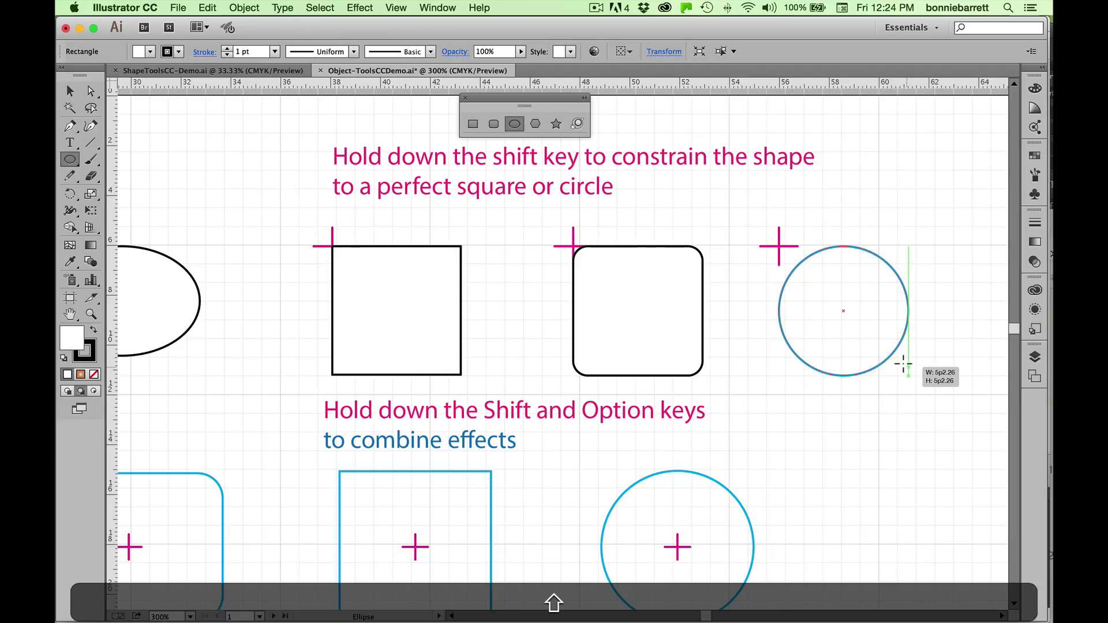
{"action": "left_click_drag", "start_coordinate": [904, 364], "coordinate": [903, 364]}
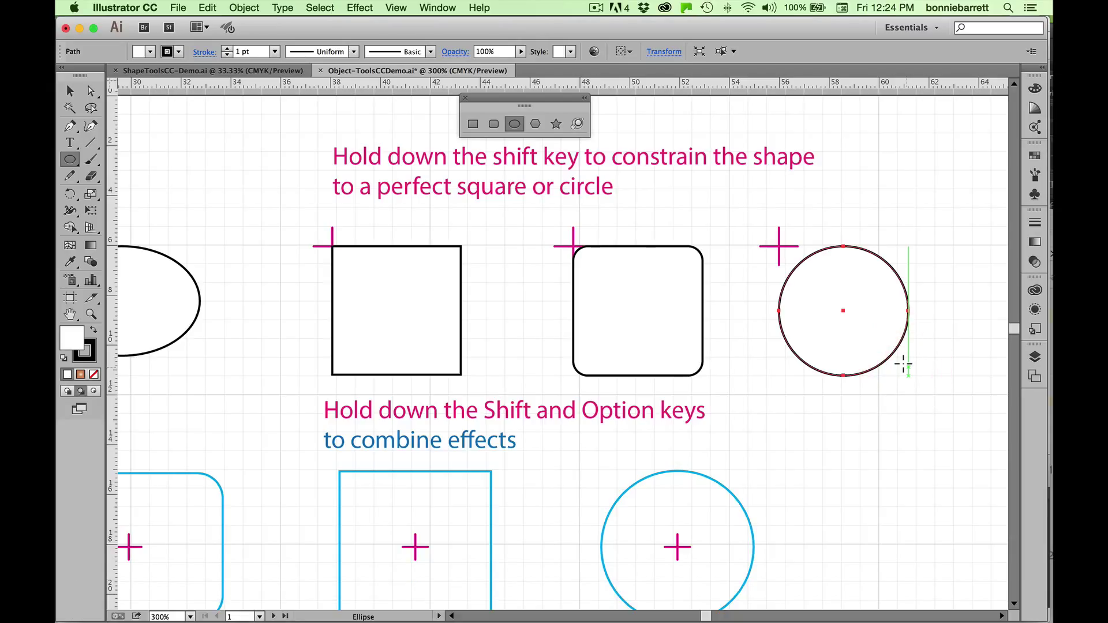
Step: Draw an ellipse about 8p0.35 by 6p0.87 outward from the centre crosshair of the second-row ellipse template on the first artboard
{"action": "key", "text": "alt+super"}
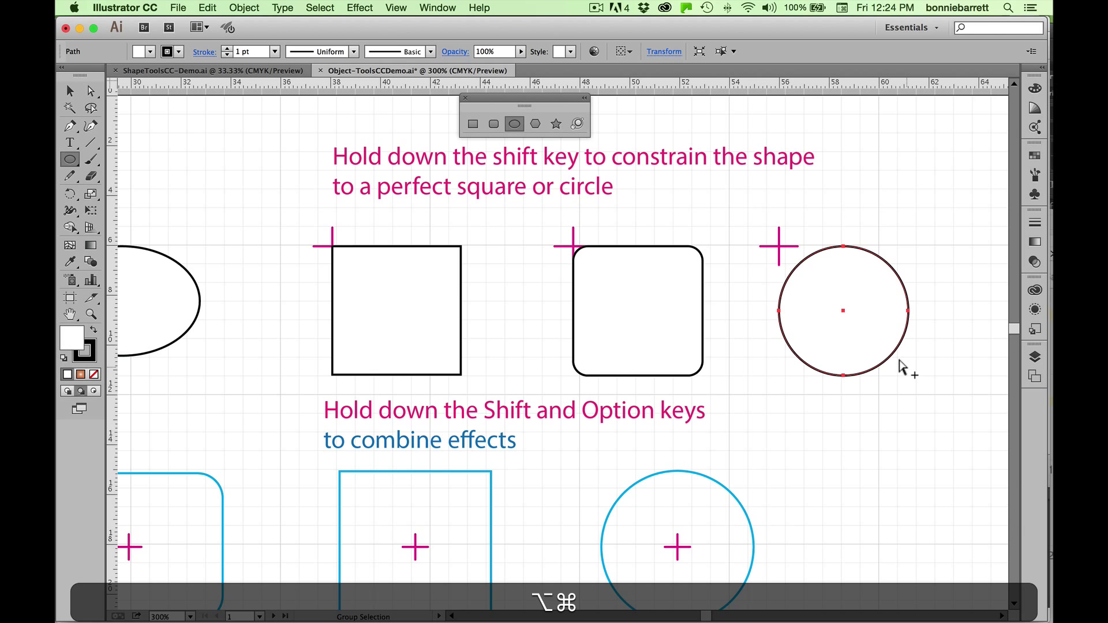
{"action": "key", "text": "alt+super+0"}
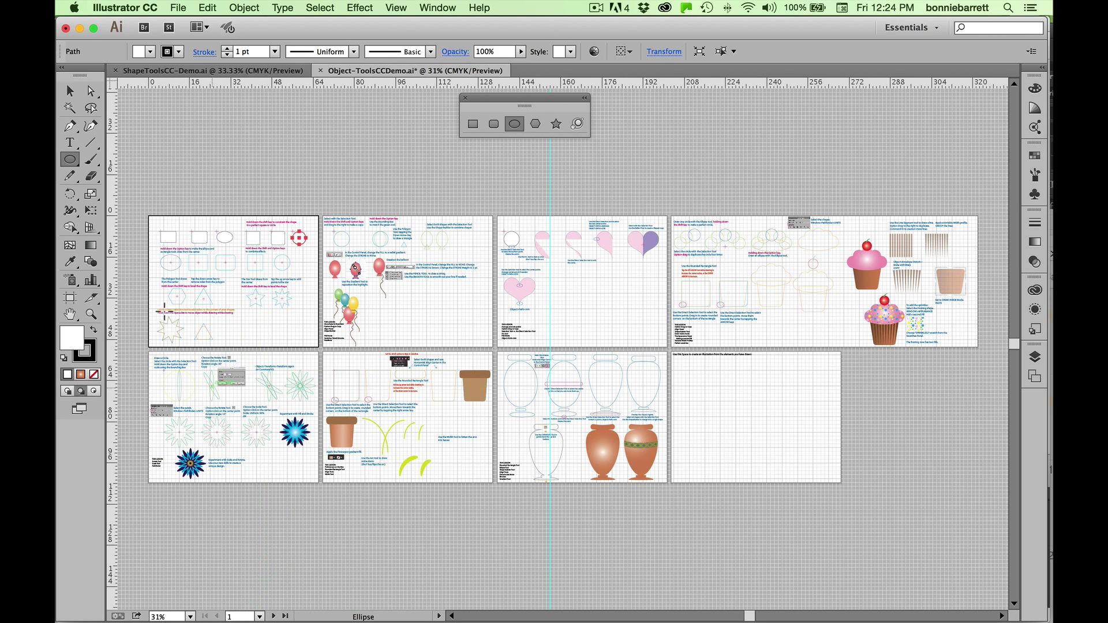
{"action": "left_click", "coordinate": [91, 314]}
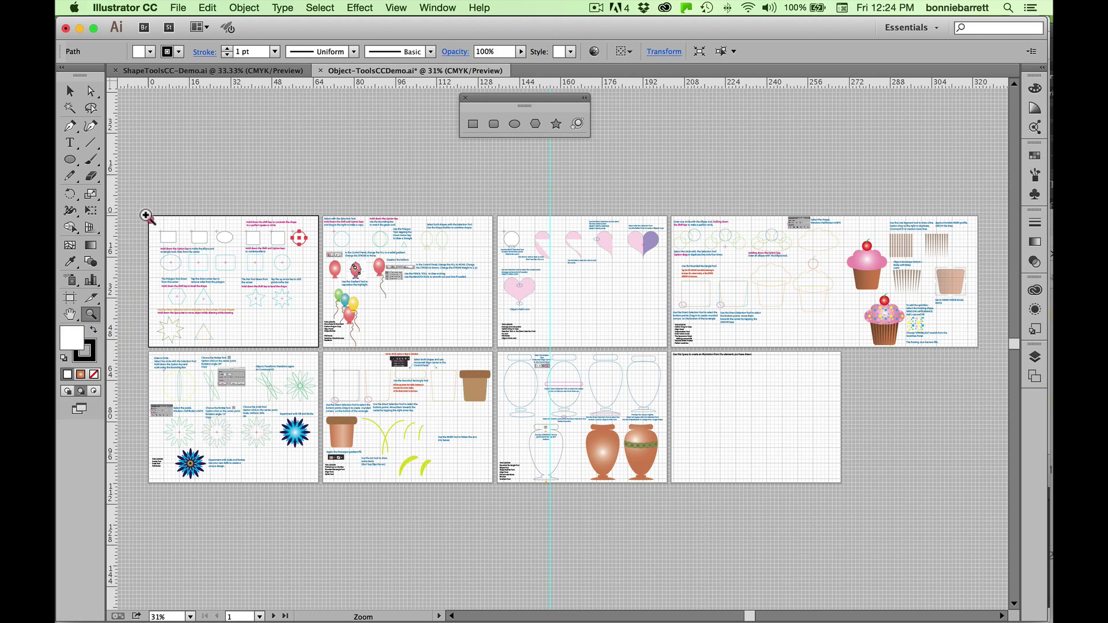
{"action": "left_click_drag", "start_coordinate": [147, 210], "coordinate": [323, 346]}
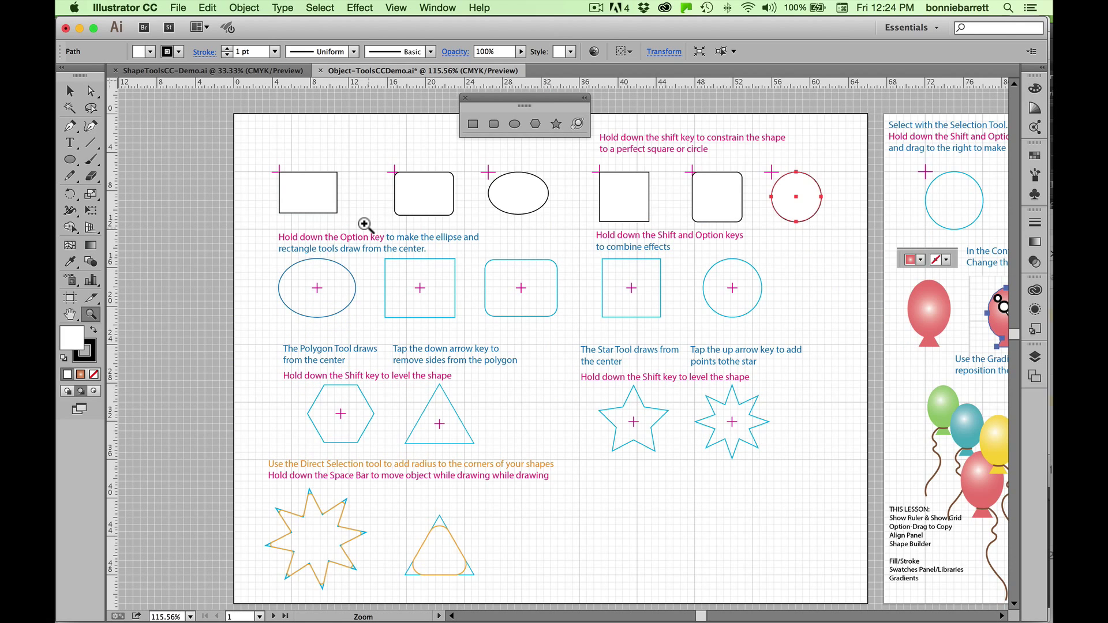
{"action": "left_click", "coordinate": [513, 123]}
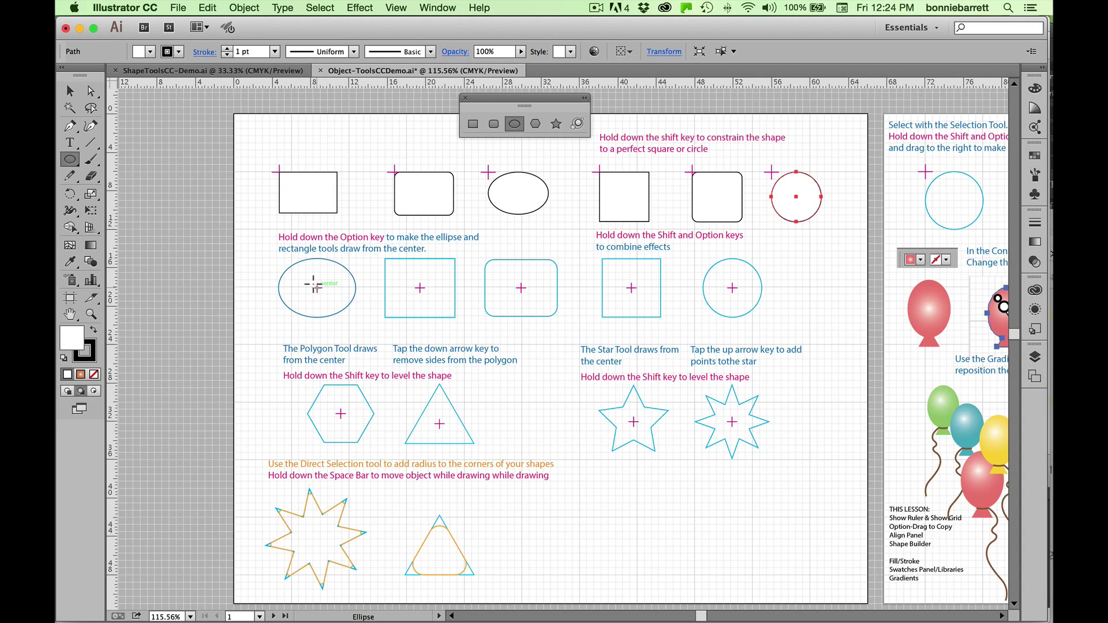
{"action": "key", "text": "alt"}
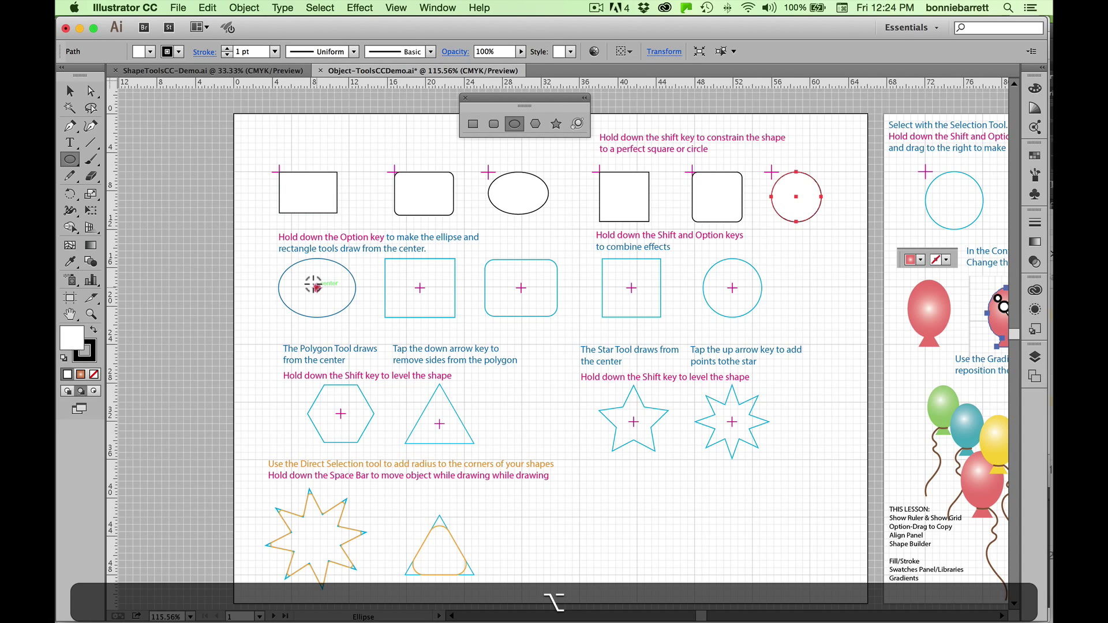
{"action": "left_click_drag", "start_coordinate": [316, 287], "coordinate": [352, 314]}
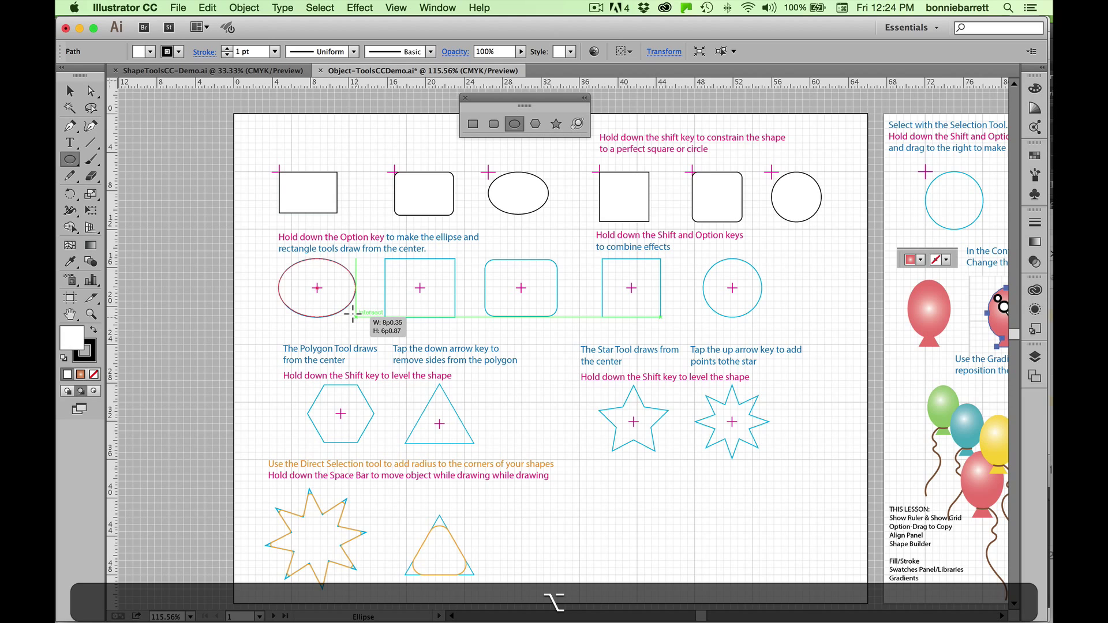
{"action": "left_click_drag", "start_coordinate": [352, 313], "coordinate": [353, 314]}
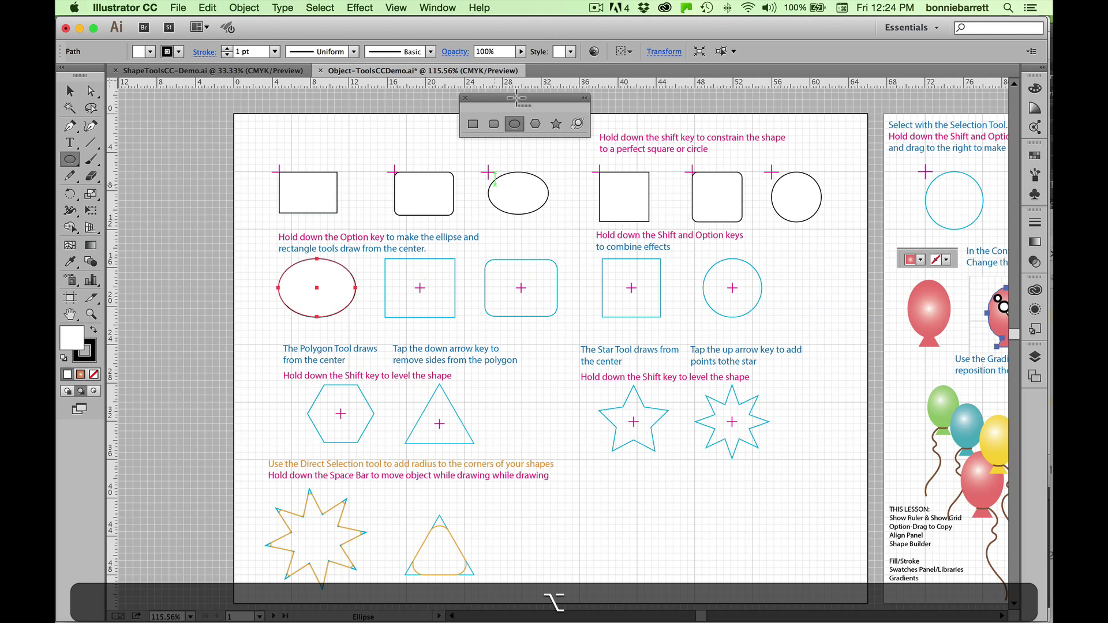
Step: Draw a rectangle and a rounded rectangle outward from their centre crosshairs, matching the two templates beside the second-row ellipse
{"action": "left_click", "coordinate": [473, 124]}
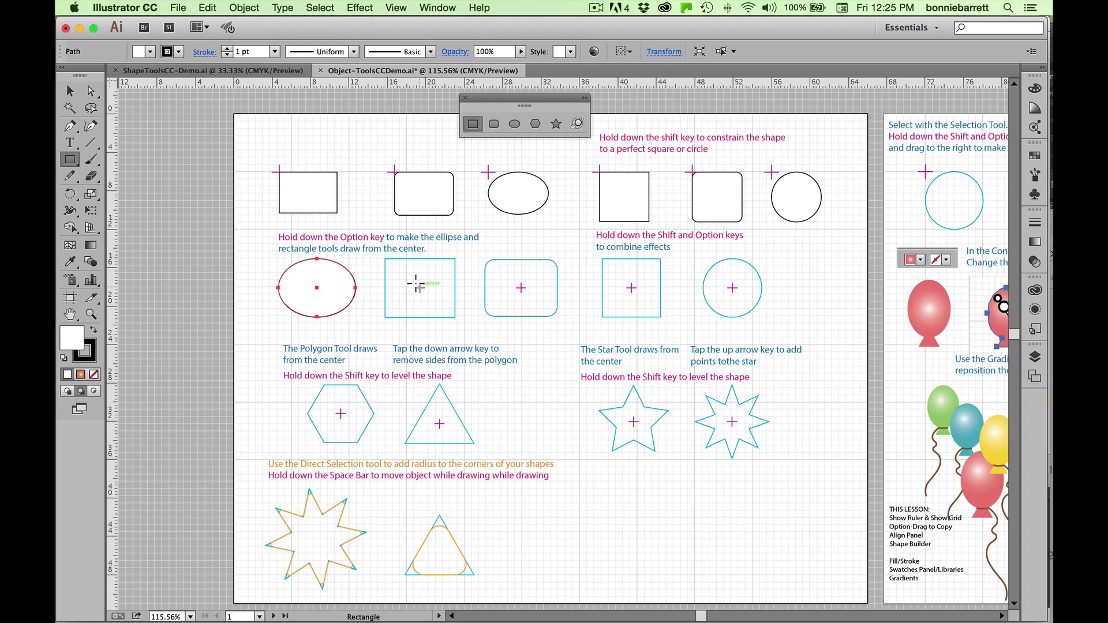
{"action": "key", "text": "alt"}
{"action": "left_click_drag", "start_coordinate": [416, 284], "coordinate": [453, 315]}
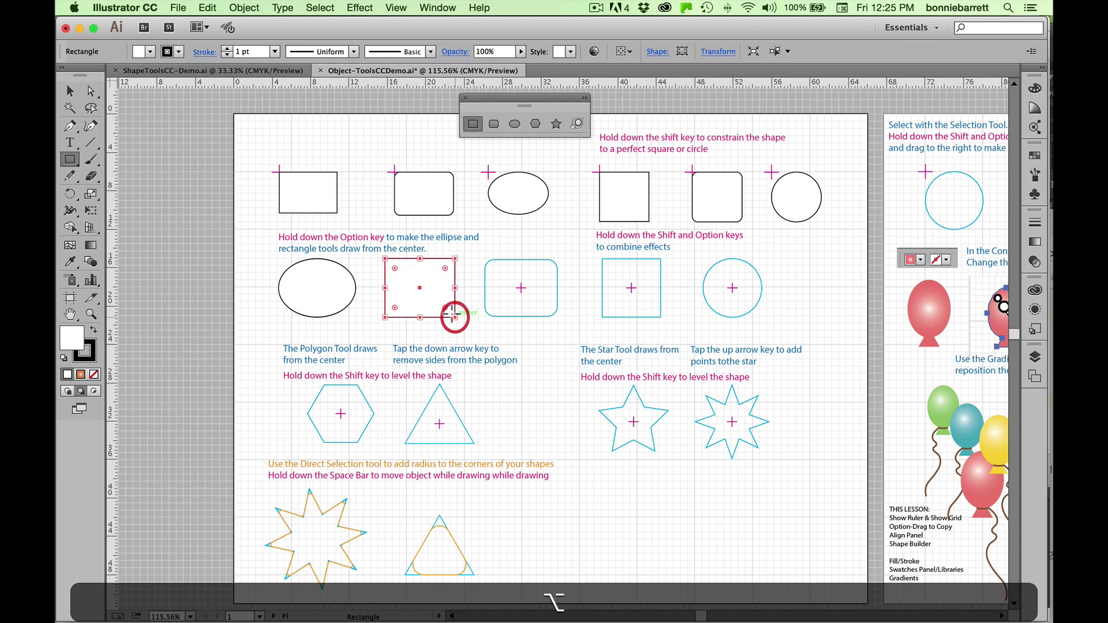
{"action": "left_click", "coordinate": [493, 123]}
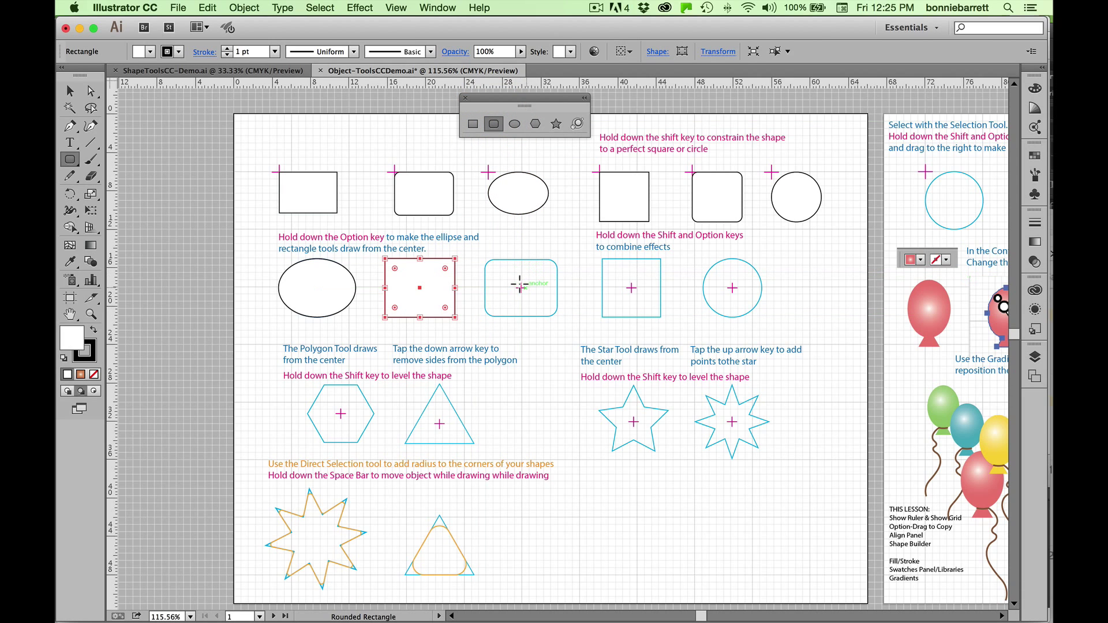
{"action": "key", "text": "alt"}
{"action": "left_click_drag", "start_coordinate": [519, 286], "coordinate": [554, 315]}
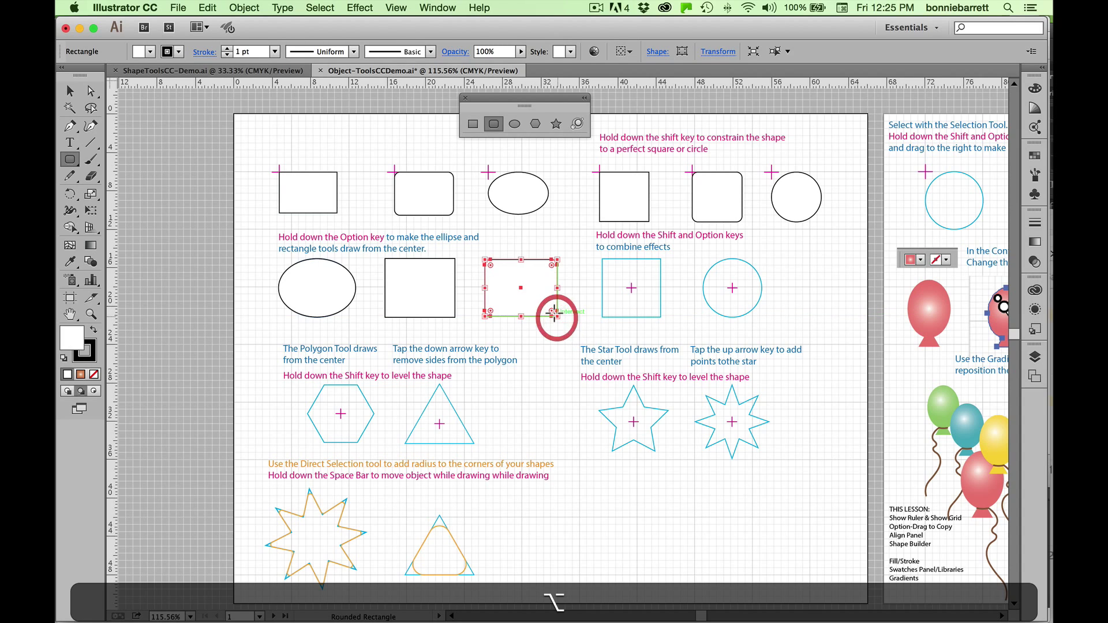
Step: Draw a perfect square and three concentric circles outward from the centre crosshairs of the Shift and Option key templates
{"action": "left_click", "coordinate": [472, 123]}
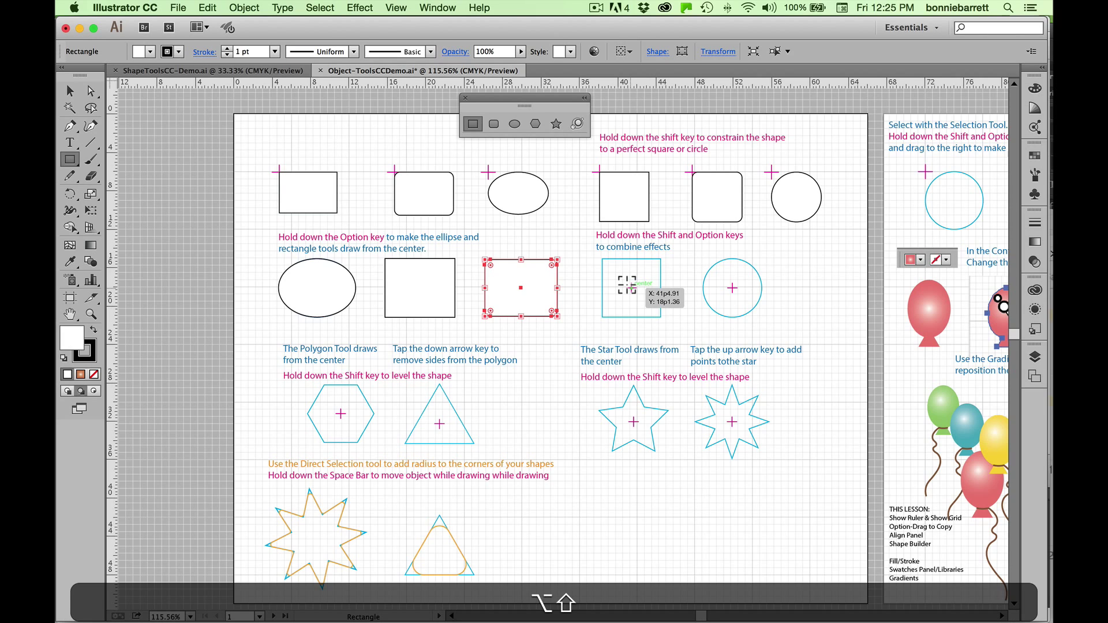
{"action": "left_click_drag", "start_coordinate": [629, 286], "coordinate": [647, 315]}
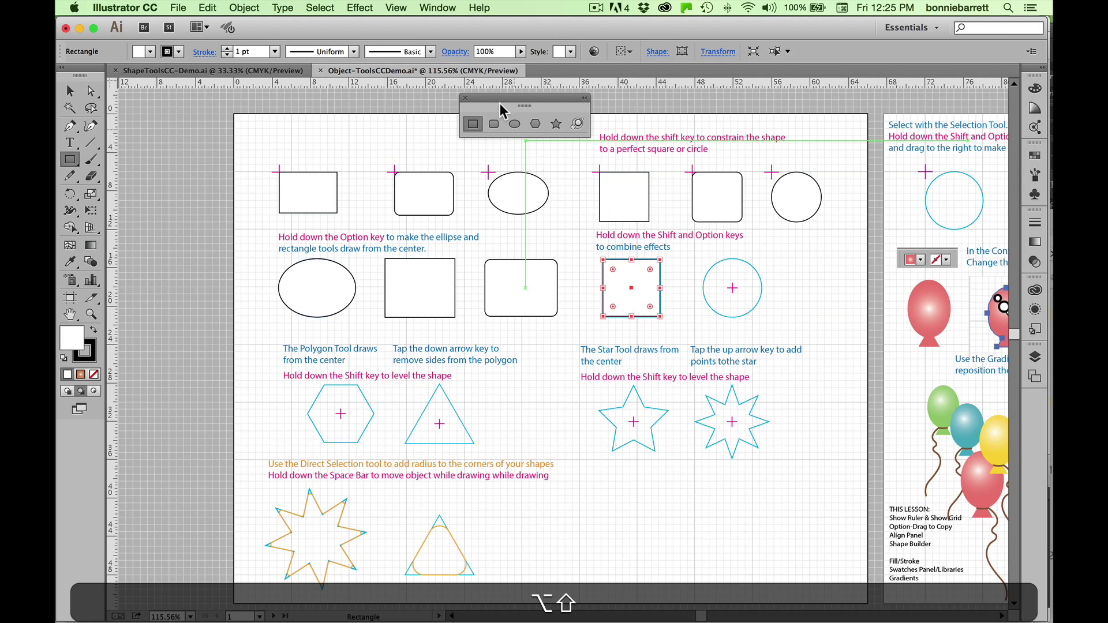
{"action": "left_click", "coordinate": [513, 123]}
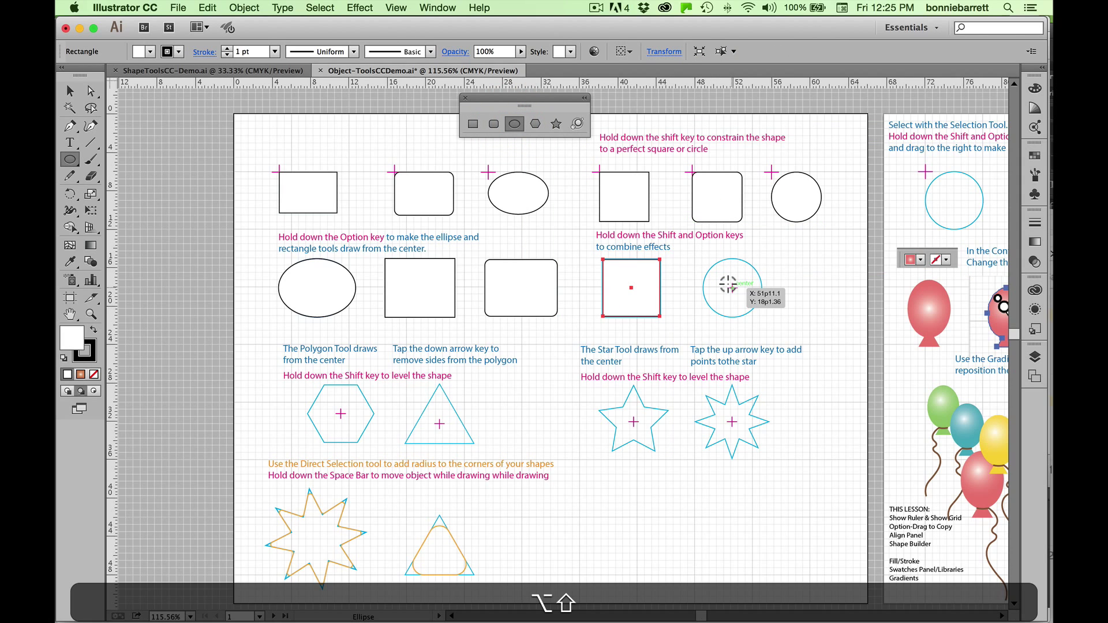
{"action": "left_click_drag", "start_coordinate": [730, 284], "coordinate": [761, 316]}
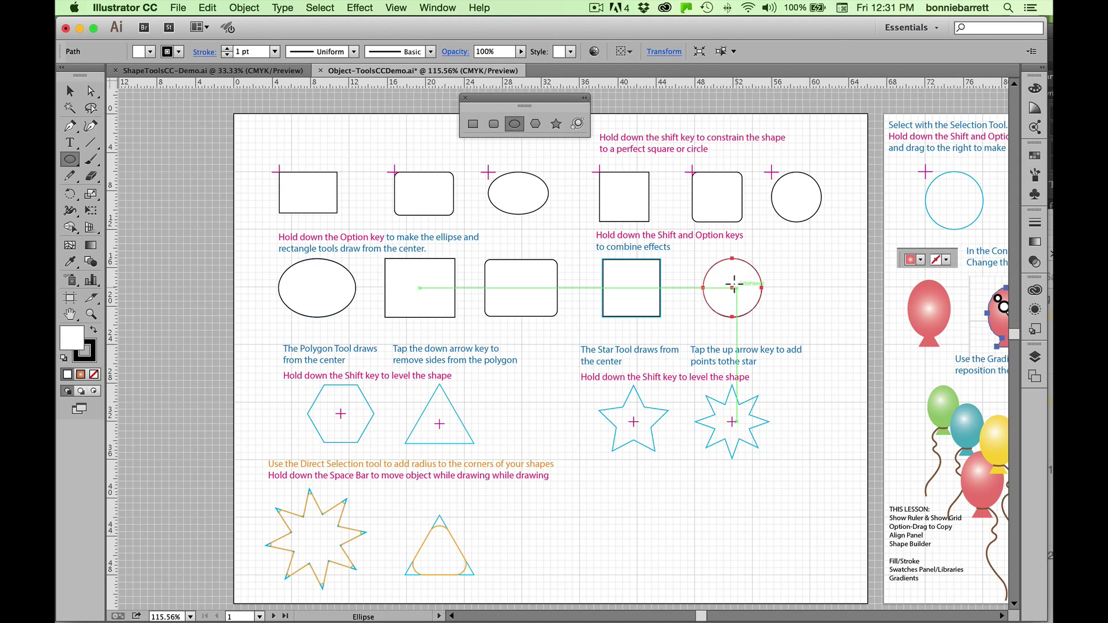
{"action": "left_click_drag", "start_coordinate": [728, 284], "coordinate": [748, 300]}
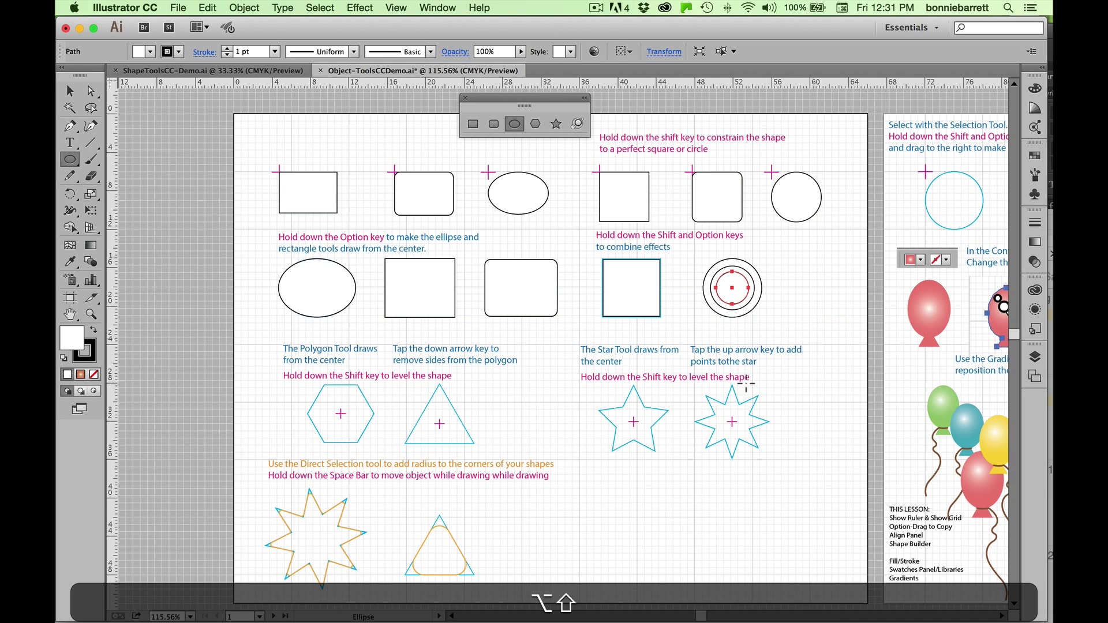
Step: Draw a levelled hexagon with the Polygon tool over the hexagon template, starting from its centre crosshair
{"action": "left_click", "coordinate": [535, 123]}
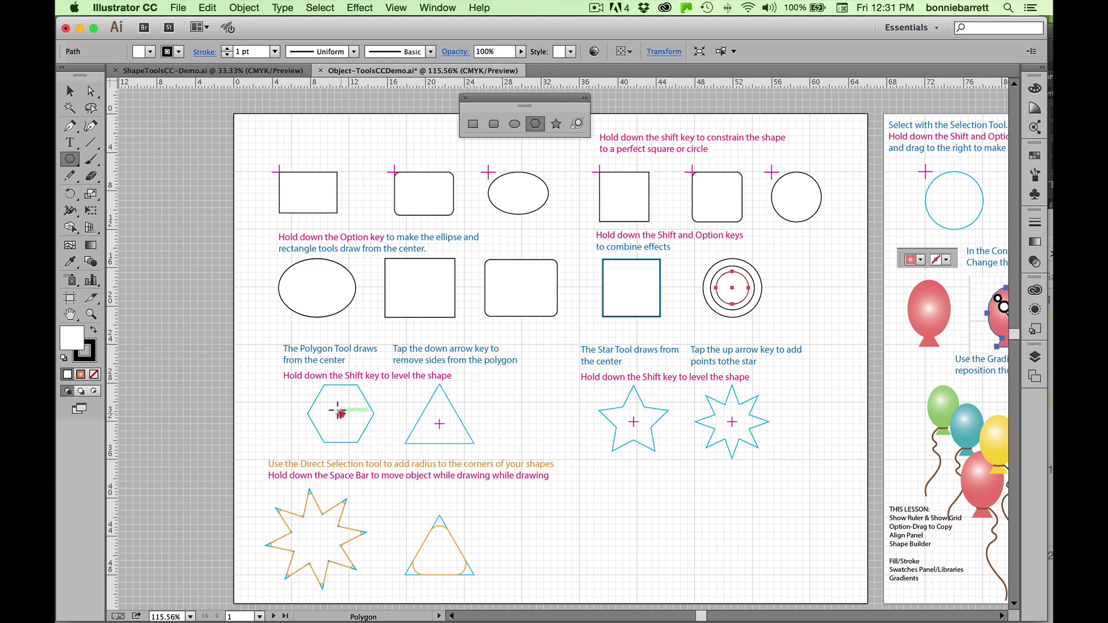
{"action": "mouse_move", "coordinate": [338, 411]}
{"action": "left_mouse_down"}
{"action": "mouse_move", "coordinate": [364, 448]}
{"action": "mouse_move", "coordinate": [367, 439]}
{"action": "mouse_move", "coordinate": [329, 446]}
{"action": "mouse_move", "coordinate": [358, 450]}
{"action": "mouse_move", "coordinate": [327, 442]}
{"action": "left_mouse_up"}
{"action": "key", "text": "shift"}
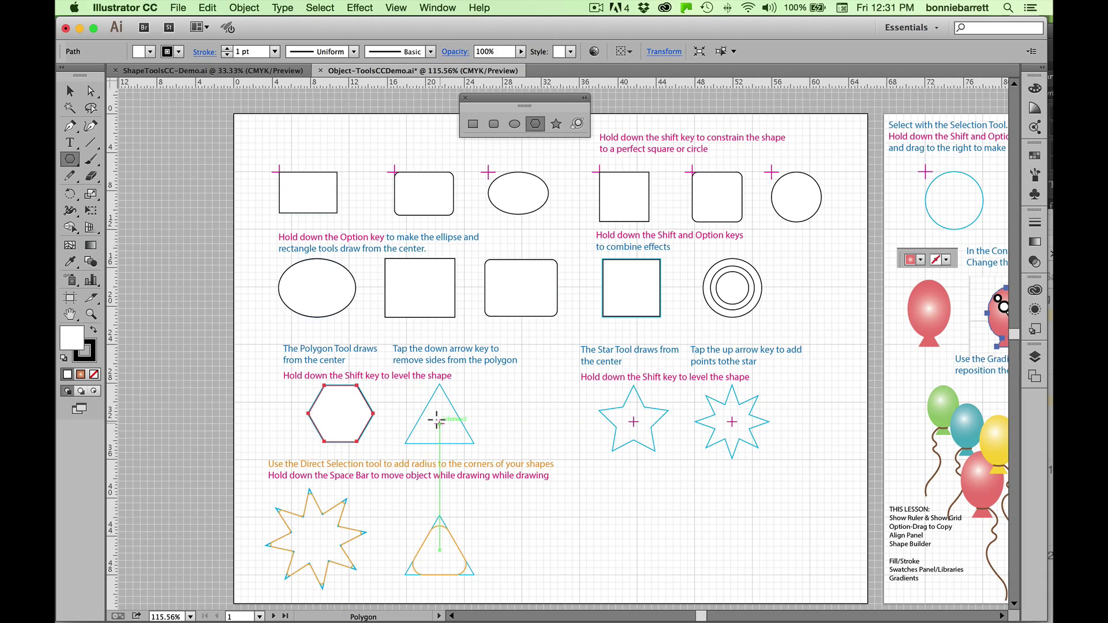
Step: Draw a levelled three-sided polygon about 7p0.27 by 6p0.98 outward from the triangle template's centre crosshair
{"action": "left_click_drag", "start_coordinate": [437, 422], "coordinate": [469, 440]}
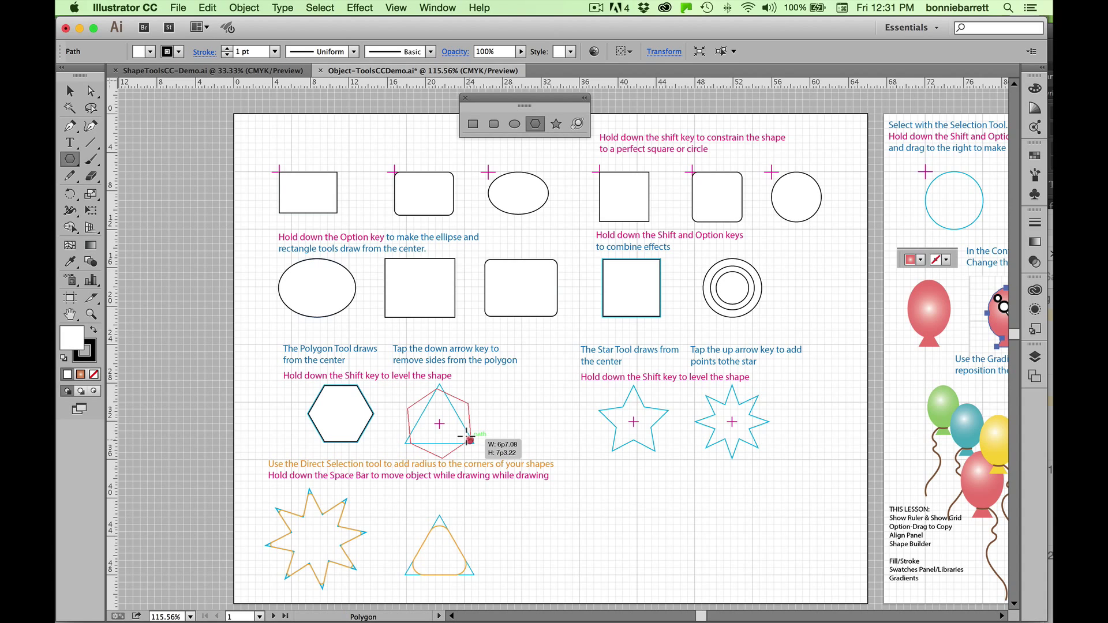
{"action": "left_click_drag", "start_coordinate": [467, 437], "coordinate": [461, 430]}
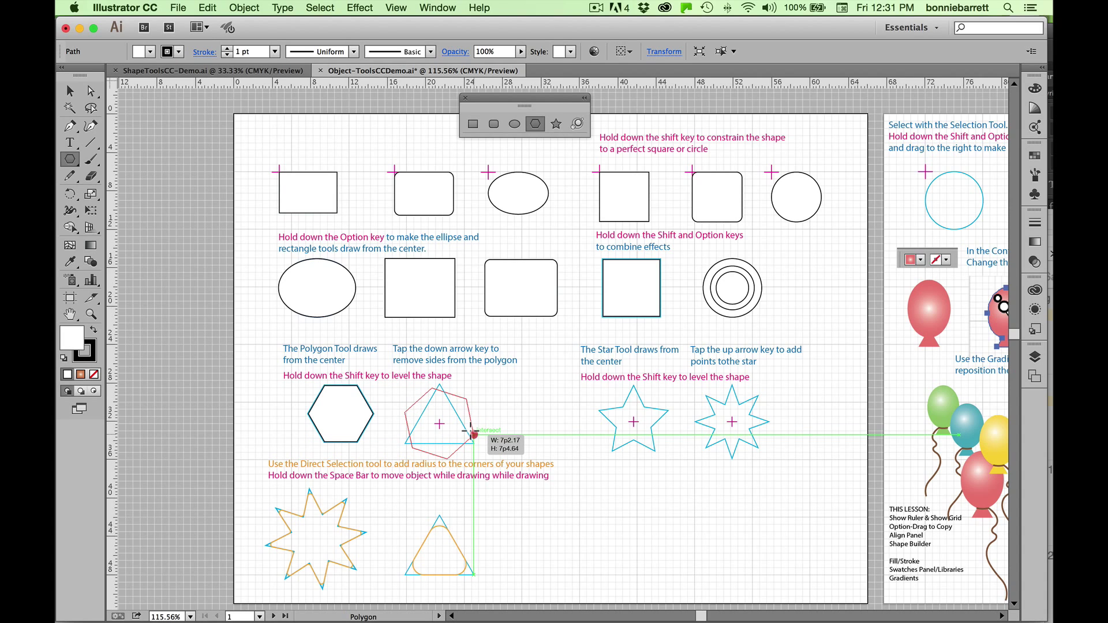
{"action": "key", "text": "shift"}
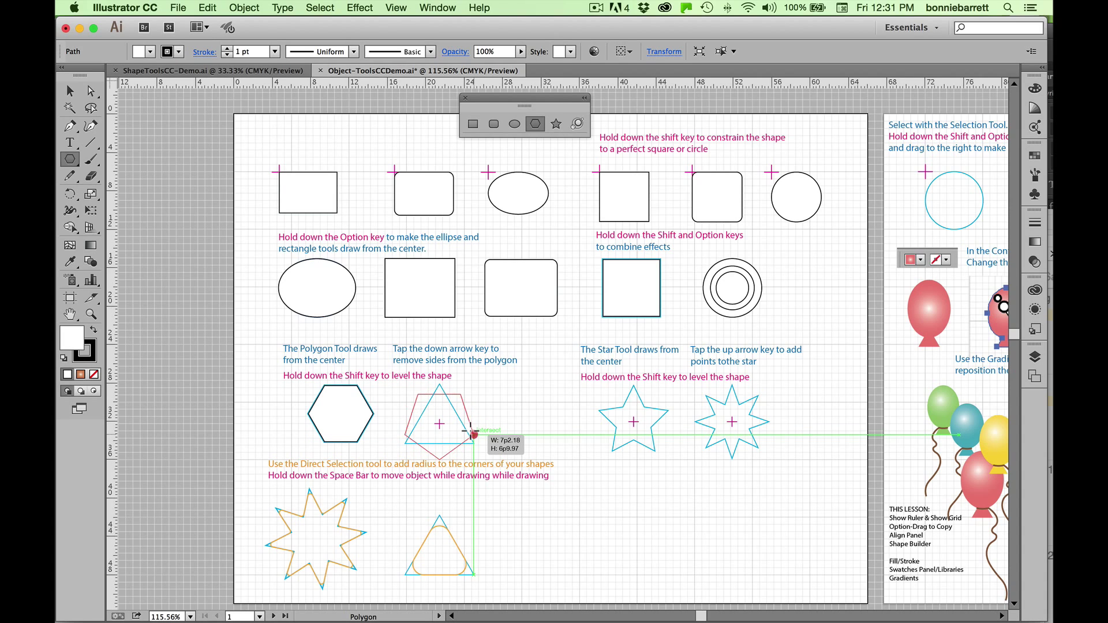
{"action": "key", "text": "Down"}
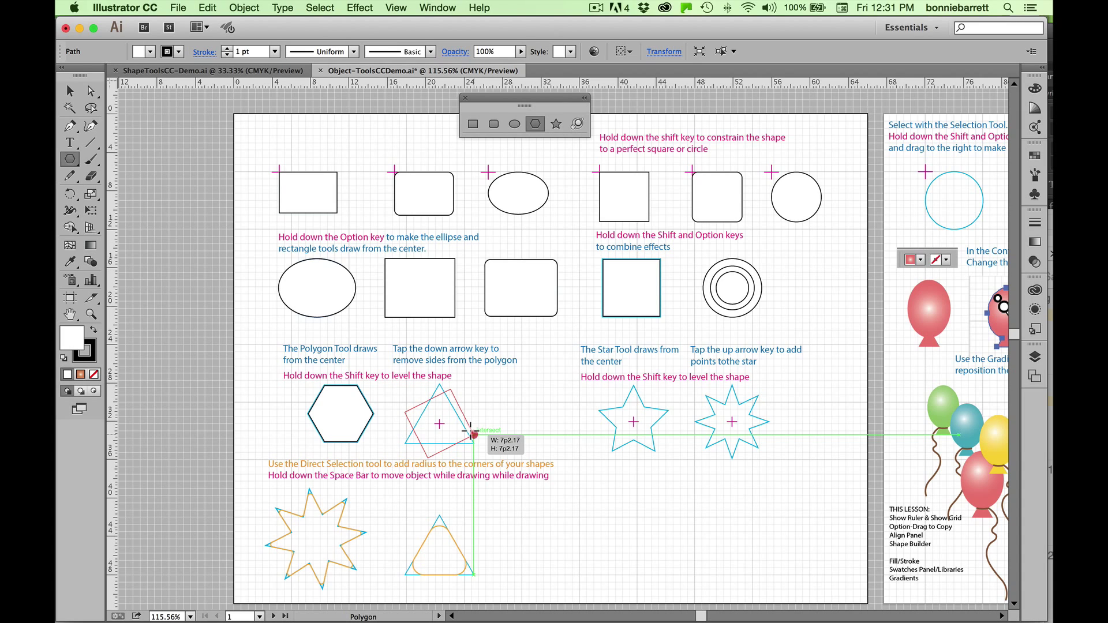
{"action": "key", "text": "Down"}
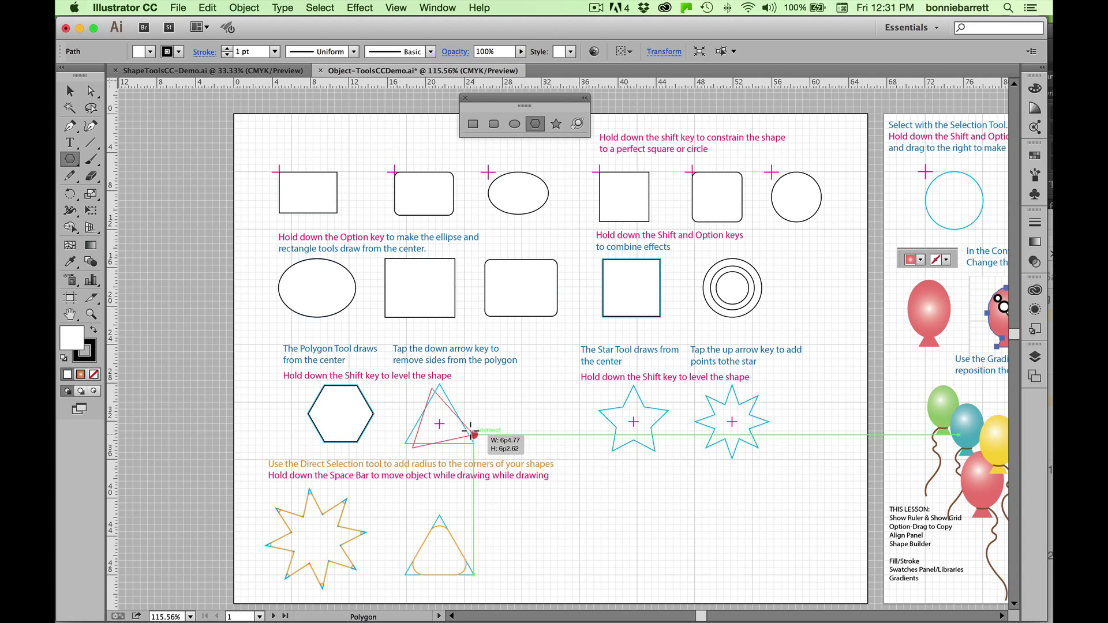
{"action": "key", "text": "Up"}
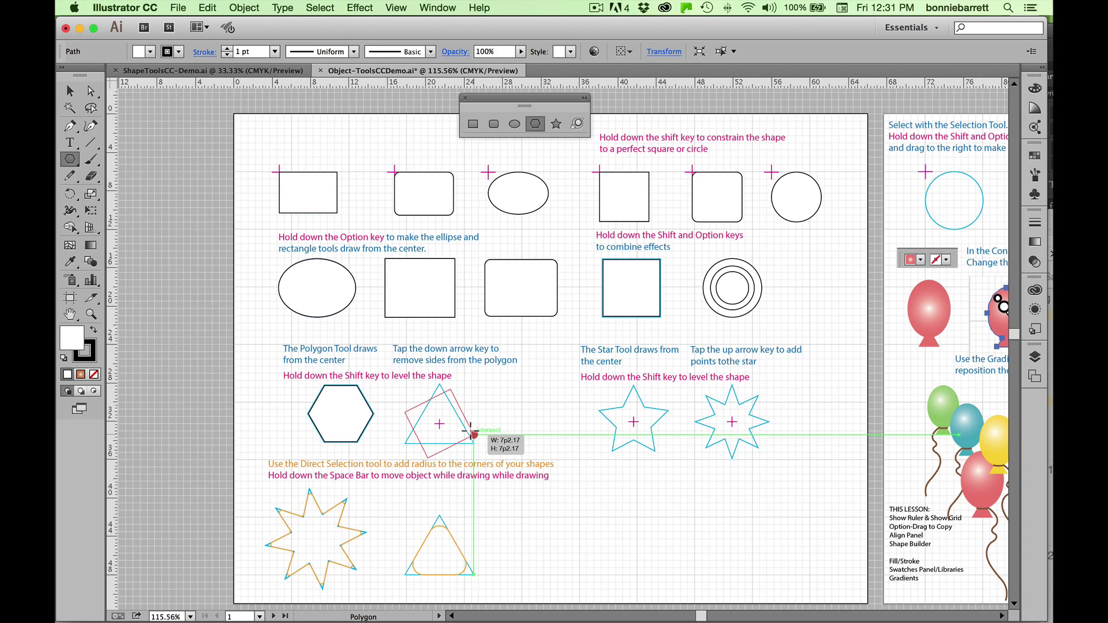
{"action": "key", "text": "Up"}
{"action": "key", "text": "Down"}
{"action": "key", "text": "Down"}
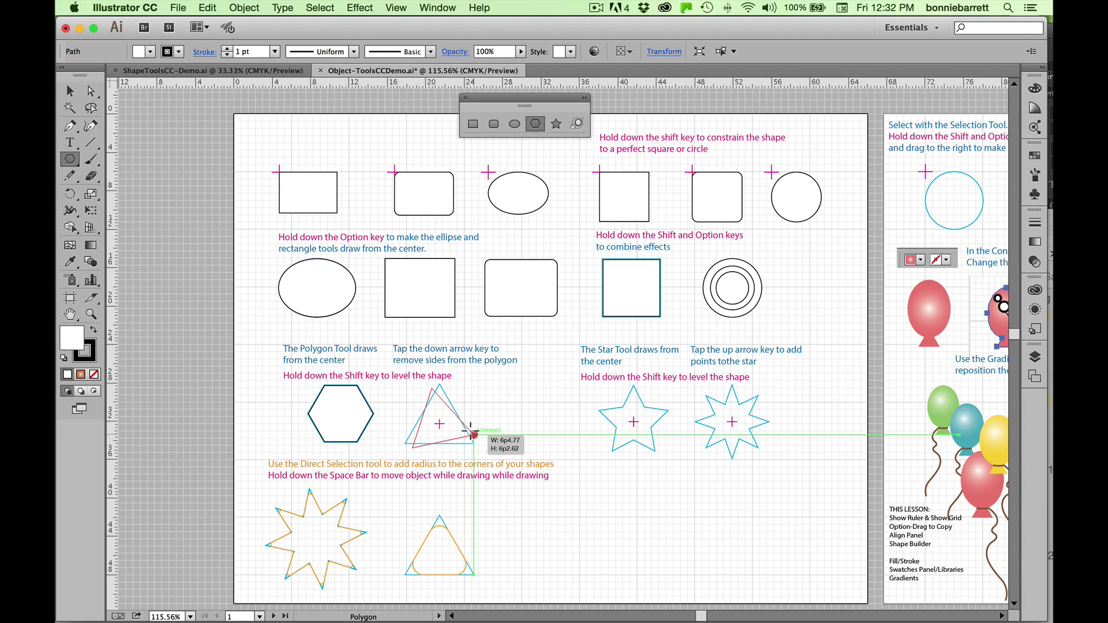
{"action": "key", "text": "shift"}
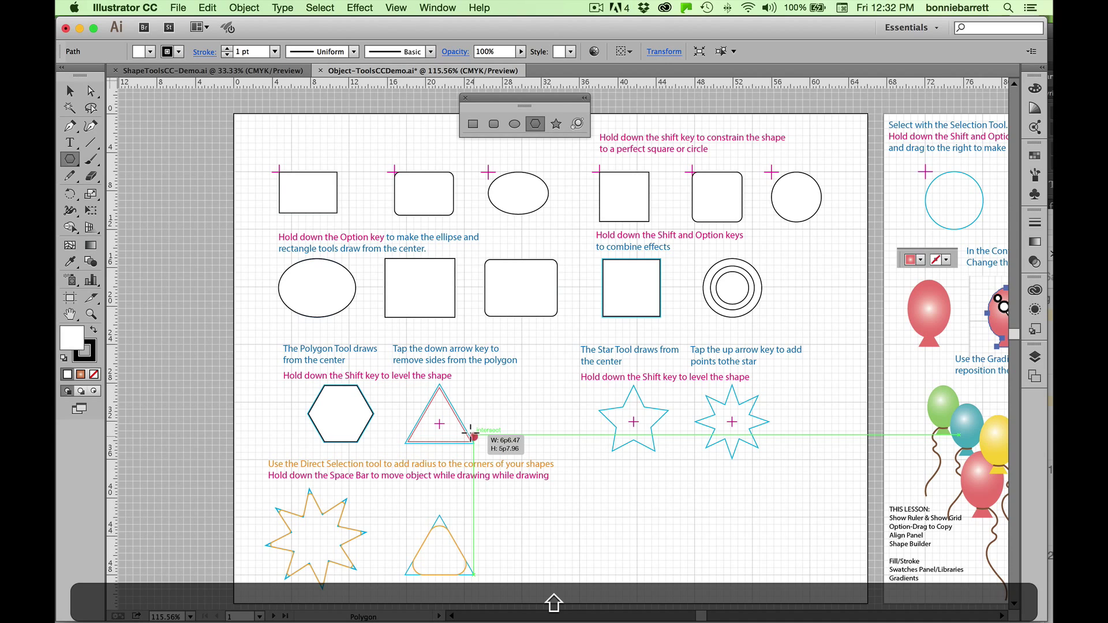
{"action": "left_click_drag", "start_coordinate": [470, 433], "coordinate": [472, 436]}
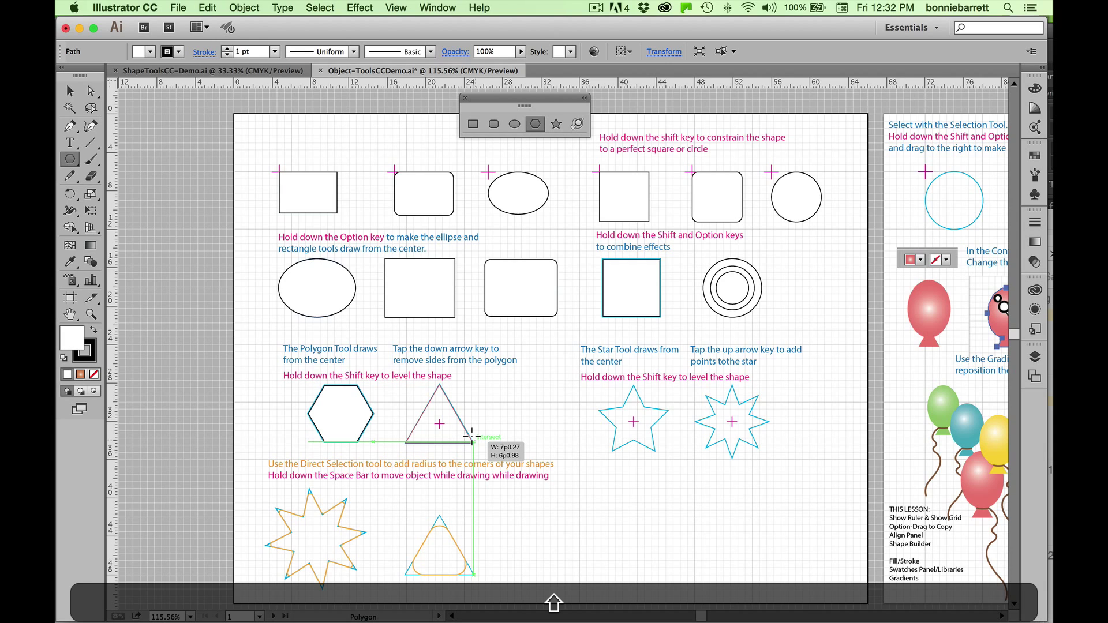
{"action": "left_click_drag", "start_coordinate": [472, 436], "coordinate": [472, 436]}
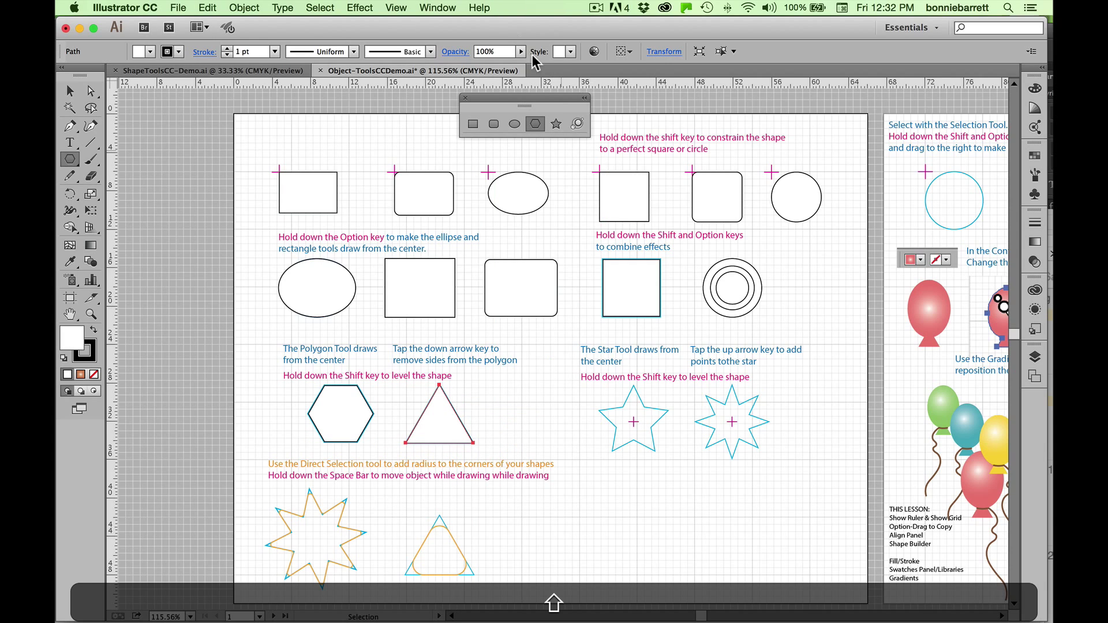
Step: Draw a levelled five-pointed star over its template and an eight-pointed star outward from the neighbouring centre crosshair
{"action": "left_click", "coordinate": [554, 124]}
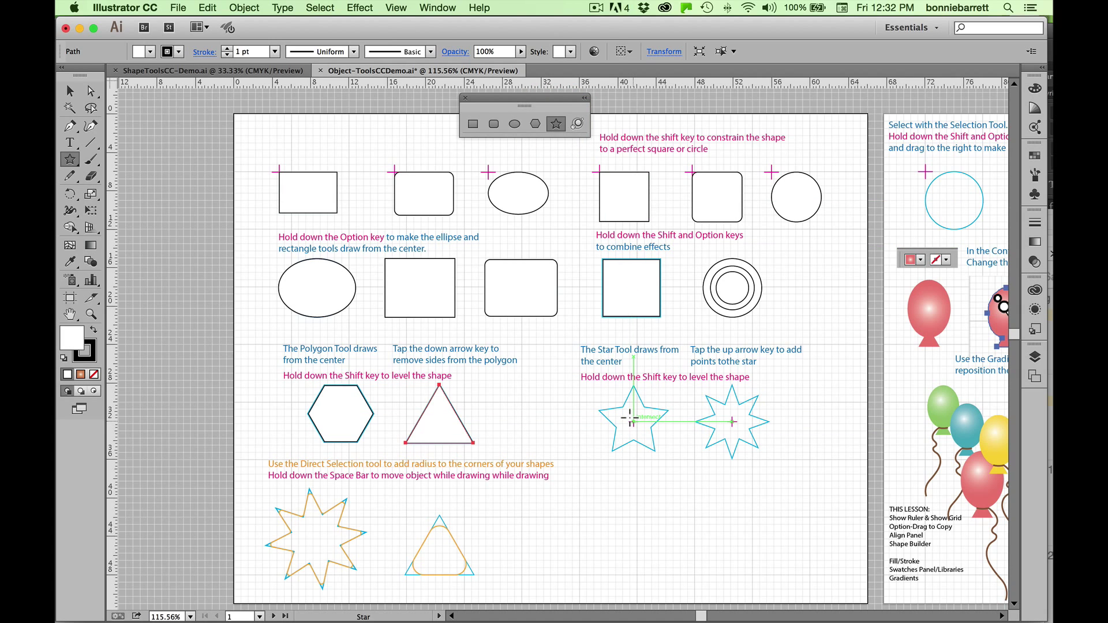
{"action": "left_click_drag", "start_coordinate": [632, 420], "coordinate": [650, 447]}
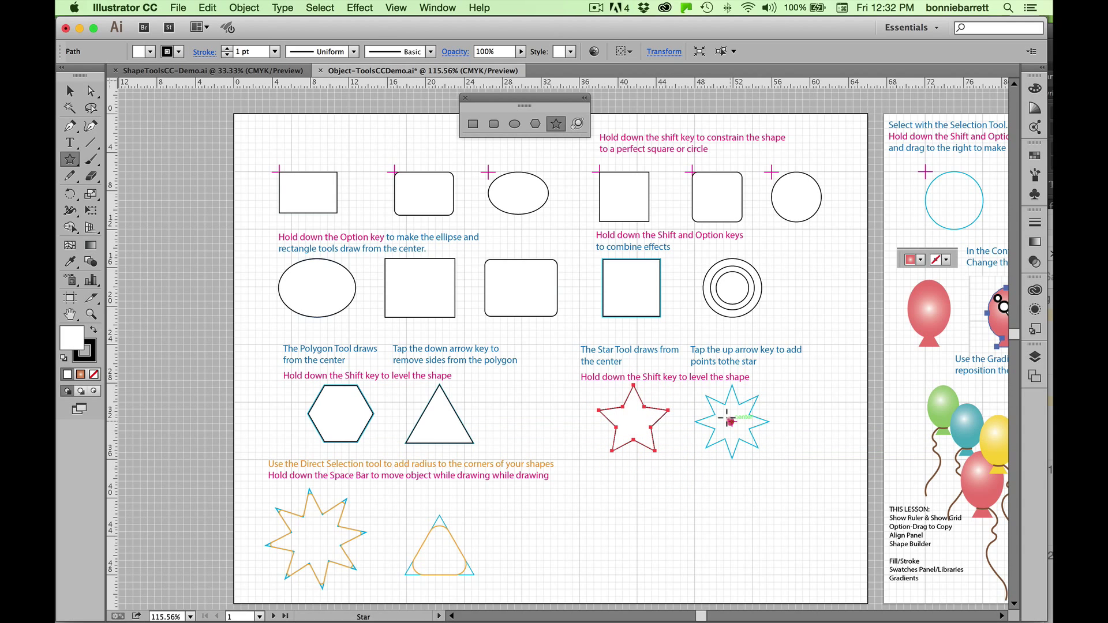
{"action": "left_click_drag", "start_coordinate": [728, 422], "coordinate": [762, 441]}
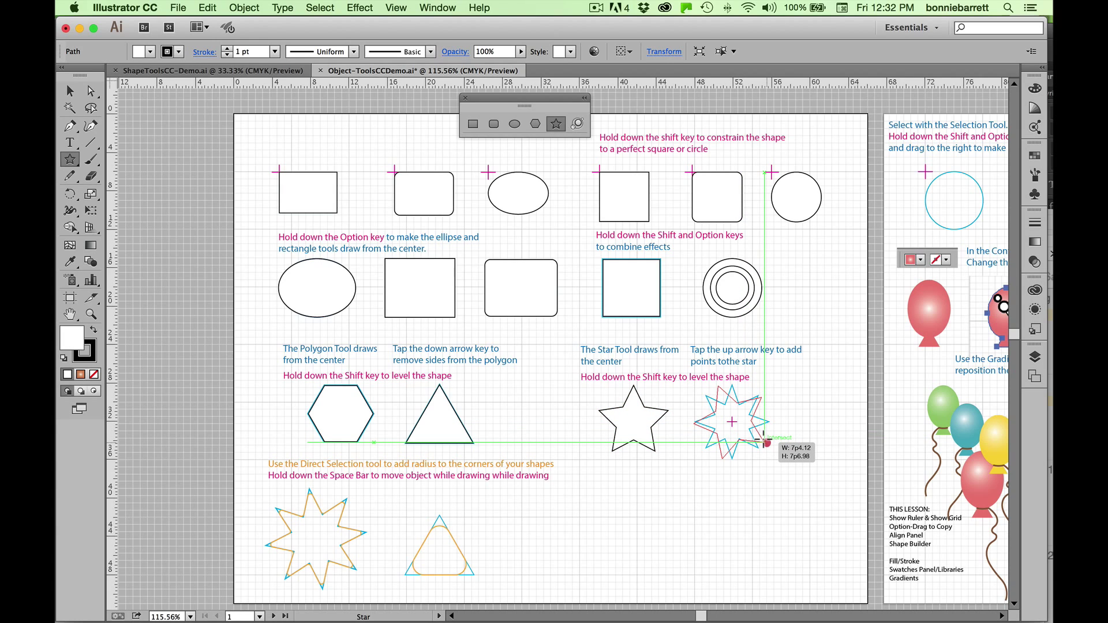
{"action": "key", "text": "Up"}
{"action": "key", "text": "Up"}
{"action": "key", "text": "Up"}
{"action": "left_click_drag", "start_coordinate": [765, 441], "coordinate": [776, 440]}
Step: Move the eight-pointed star to the empty area below the star templates and round all its corners to about 0p4.52
{"action": "left_click", "coordinate": [70, 90]}
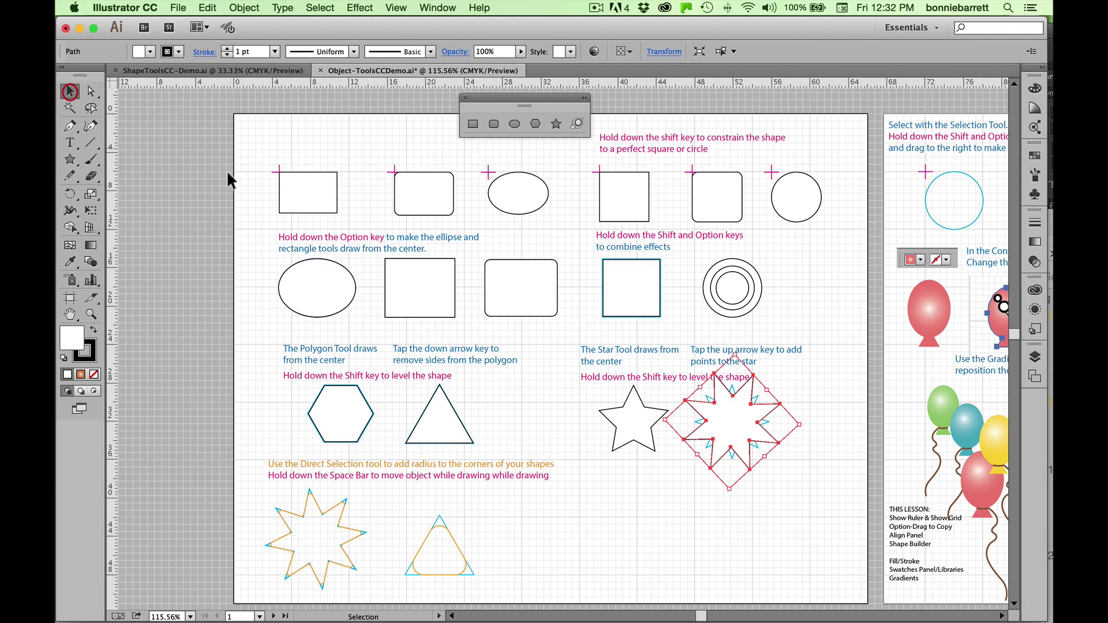
{"action": "left_click_drag", "start_coordinate": [703, 452], "coordinate": [569, 515]}
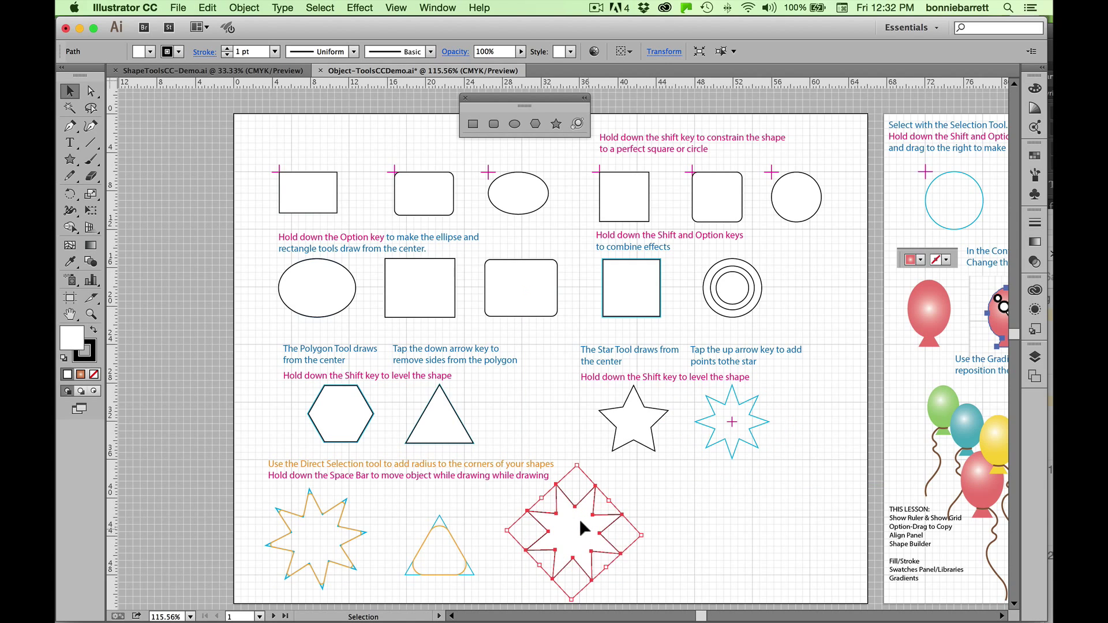
{"action": "left_click", "coordinate": [91, 92]}
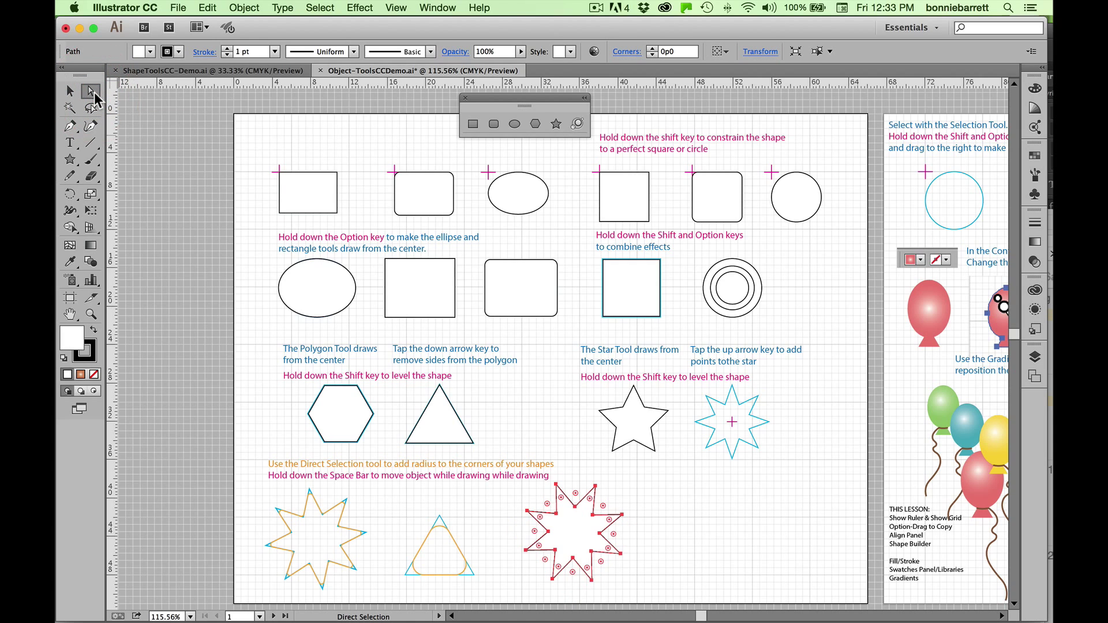
{"action": "left_click", "coordinate": [91, 314]}
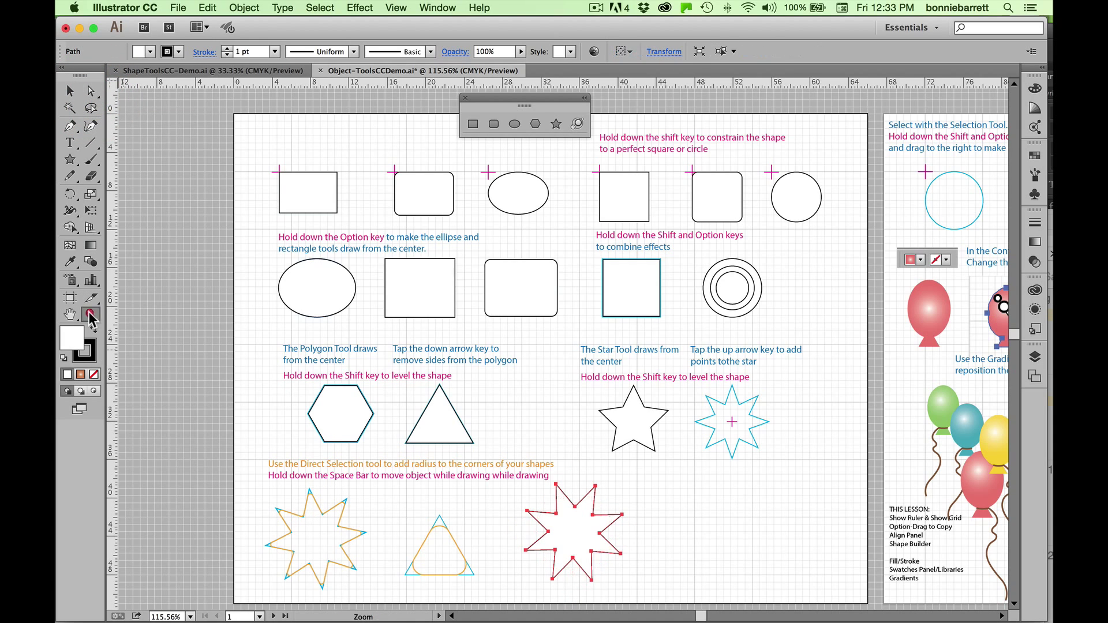
{"action": "left_click_drag", "start_coordinate": [516, 482], "coordinate": [692, 595]}
{"action": "left_click", "coordinate": [91, 91]}
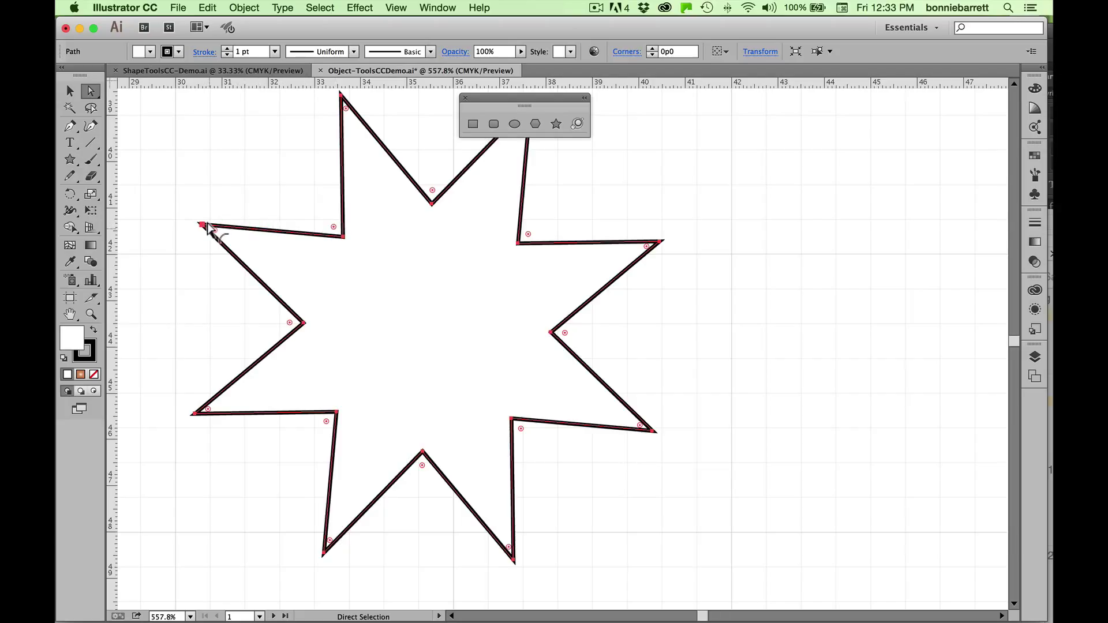
{"action": "left_click_drag", "start_coordinate": [209, 229], "coordinate": [244, 238]}
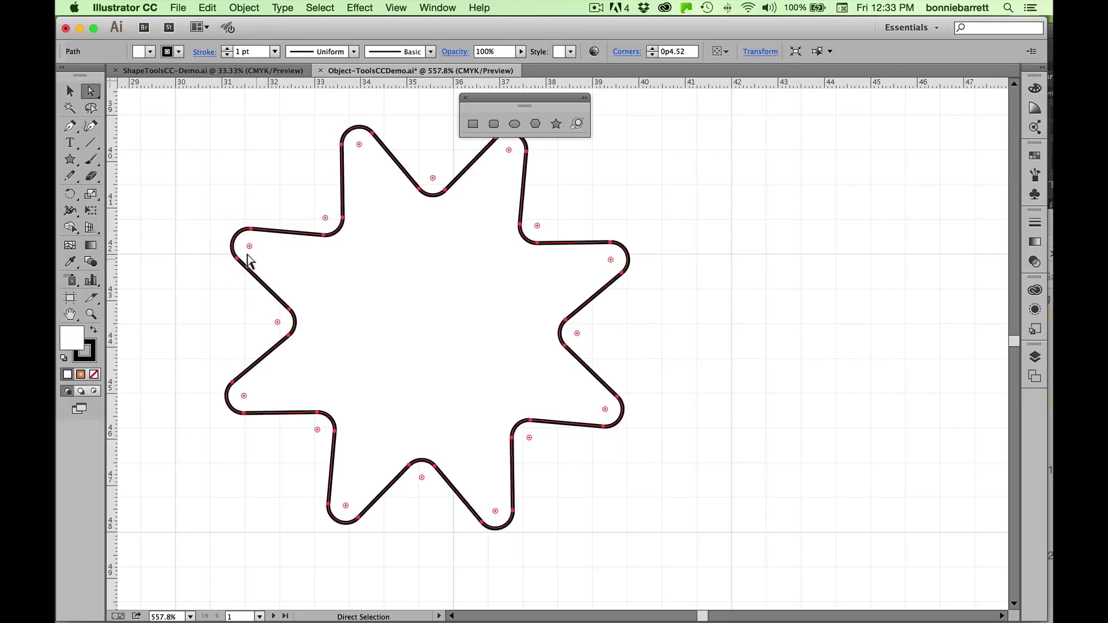
Step: Round only the two base corners of the black-outlined triangle to a radius of about 1p2.1, keeping its apex sharp
{"action": "key", "text": "super+minus"}
{"action": "key", "text": "super+minus"}
{"action": "key", "text": "super+minus"}
{"action": "key", "text": "super+minus"}
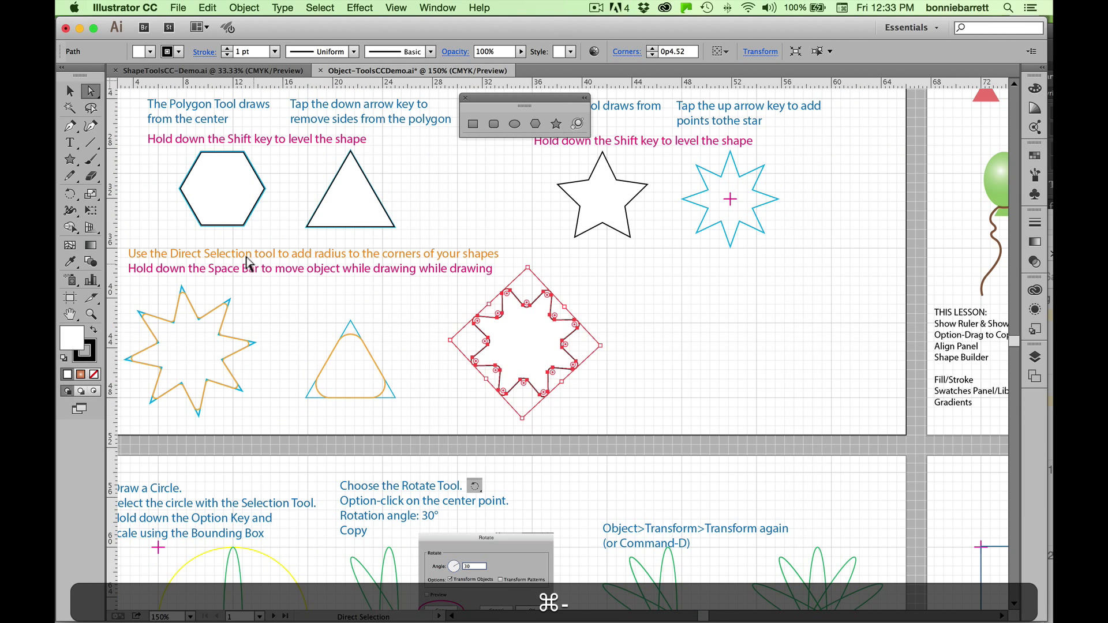
{"action": "left_click", "coordinate": [329, 171]}
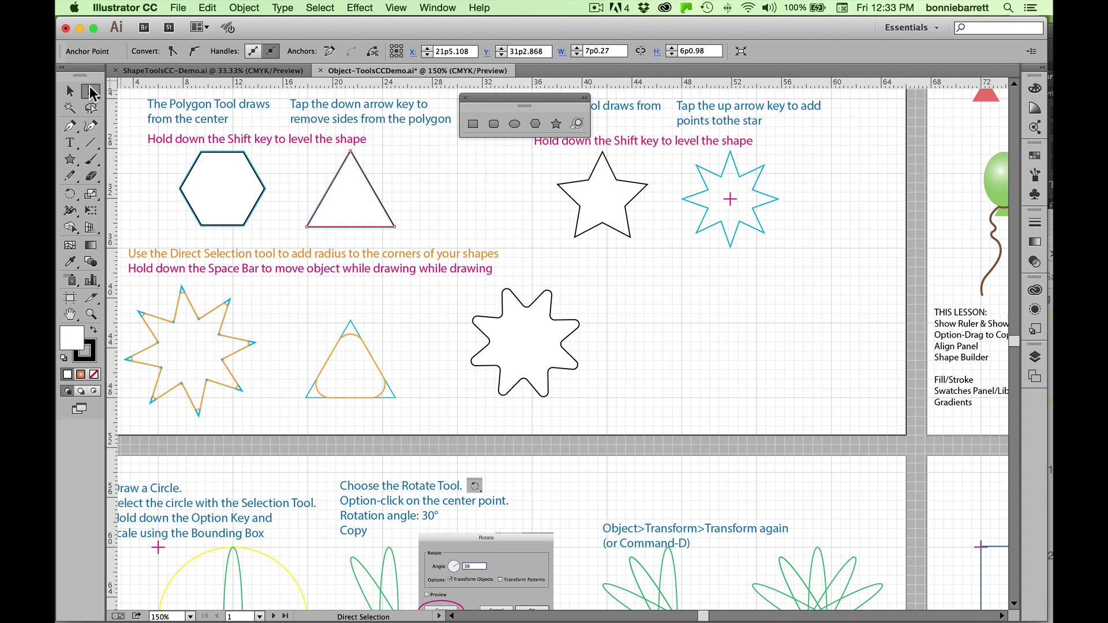
{"action": "left_click", "coordinate": [91, 90]}
{"action": "left_click", "coordinate": [378, 161]}
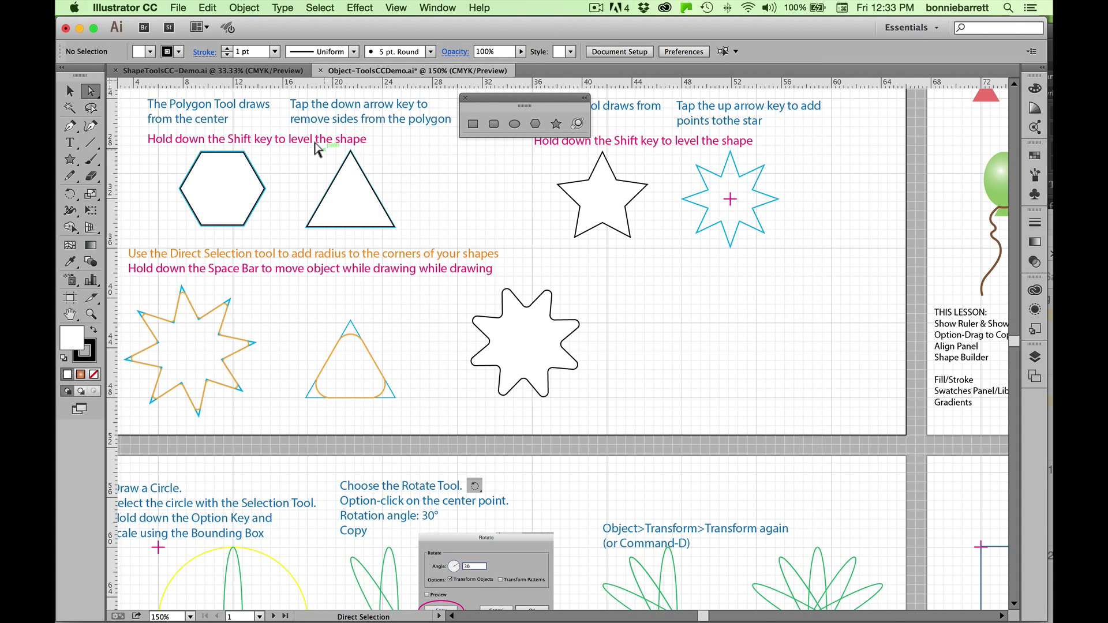
{"action": "left_click_drag", "start_coordinate": [306, 149], "coordinate": [430, 237]}
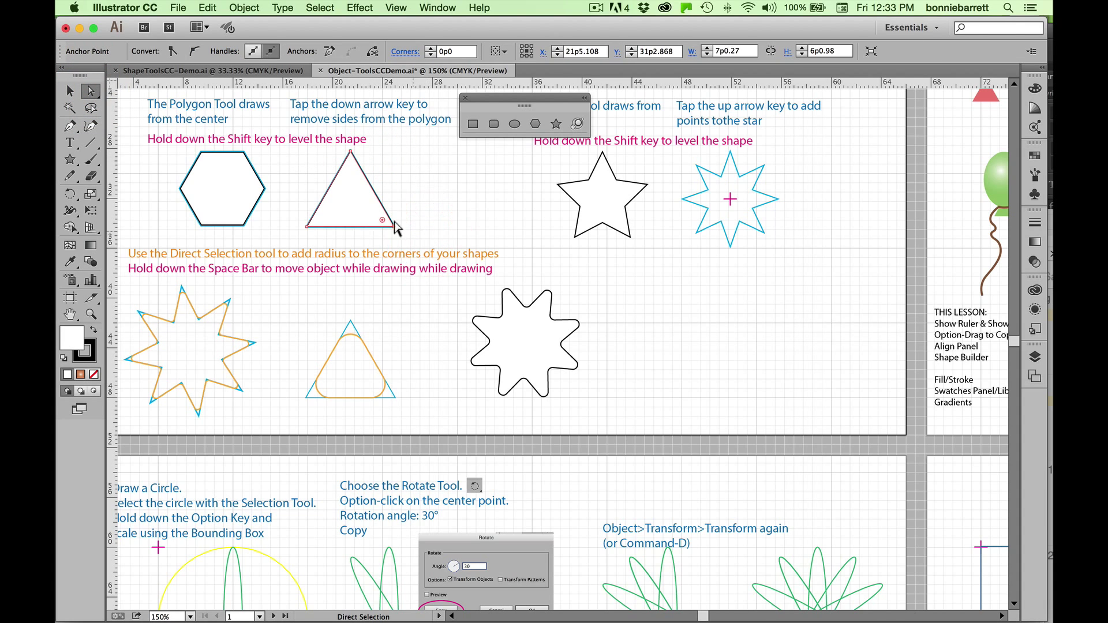
{"action": "left_click_drag", "start_coordinate": [295, 177], "coordinate": [403, 235]}
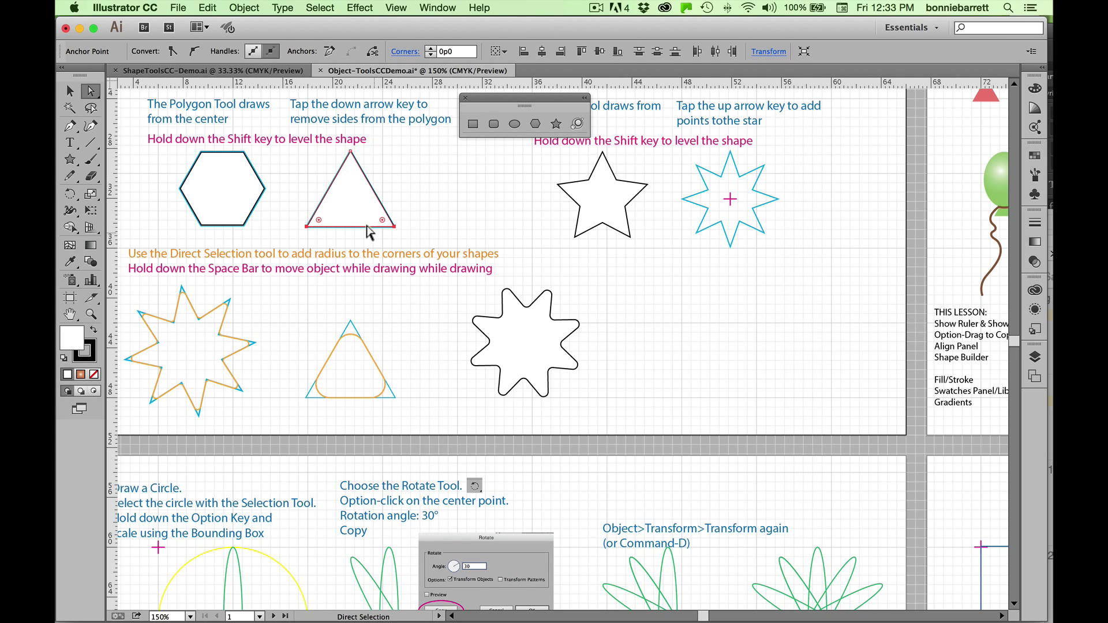
{"action": "left_click", "coordinate": [391, 225], "text": "shift"}
{"action": "left_click_drag", "start_coordinate": [311, 217], "coordinate": [330, 207]}
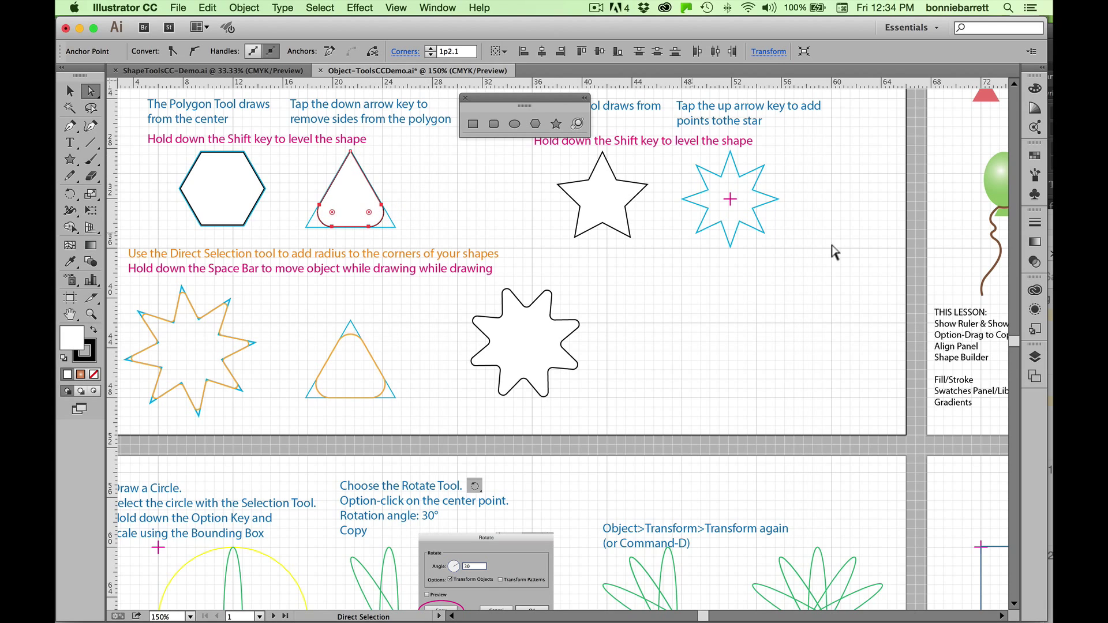
Step: Fill the partly rounded triangle with the green swatch and move it off its template, next to the rounded star
{"action": "left_click", "coordinate": [1036, 156]}
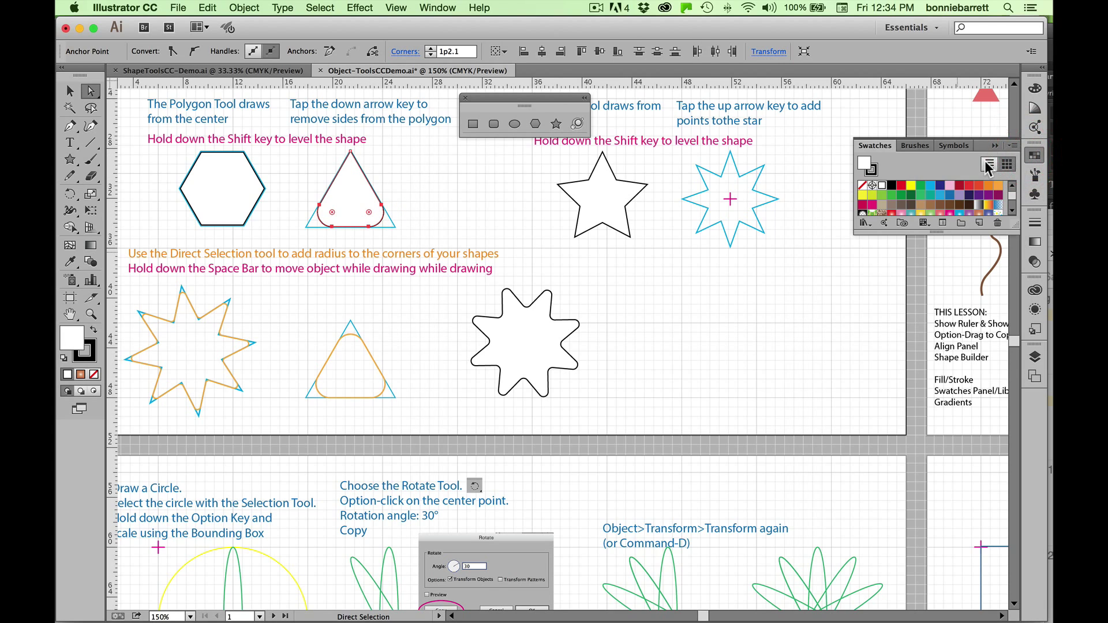
{"action": "left_click", "coordinate": [920, 185]}
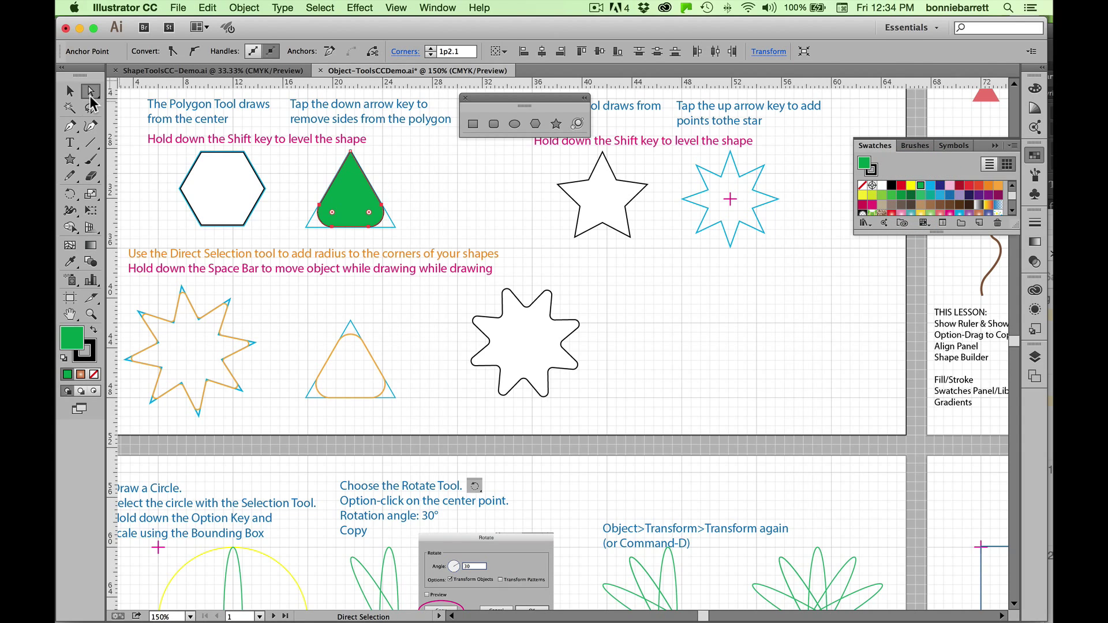
{"action": "left_click", "coordinate": [70, 91]}
{"action": "left_click_drag", "start_coordinate": [333, 183], "coordinate": [577, 276]}
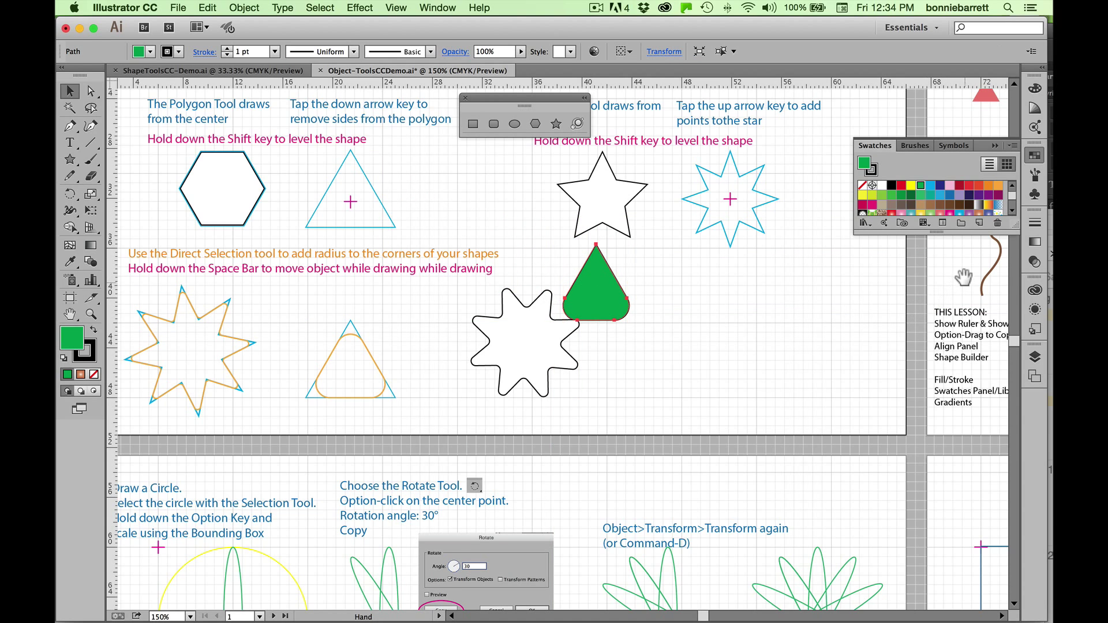
Step: Bring the balloon exercise on the neighbouring artboard into view
{"action": "left_click_drag", "start_coordinate": [824, 309], "coordinate": [410, 395]}
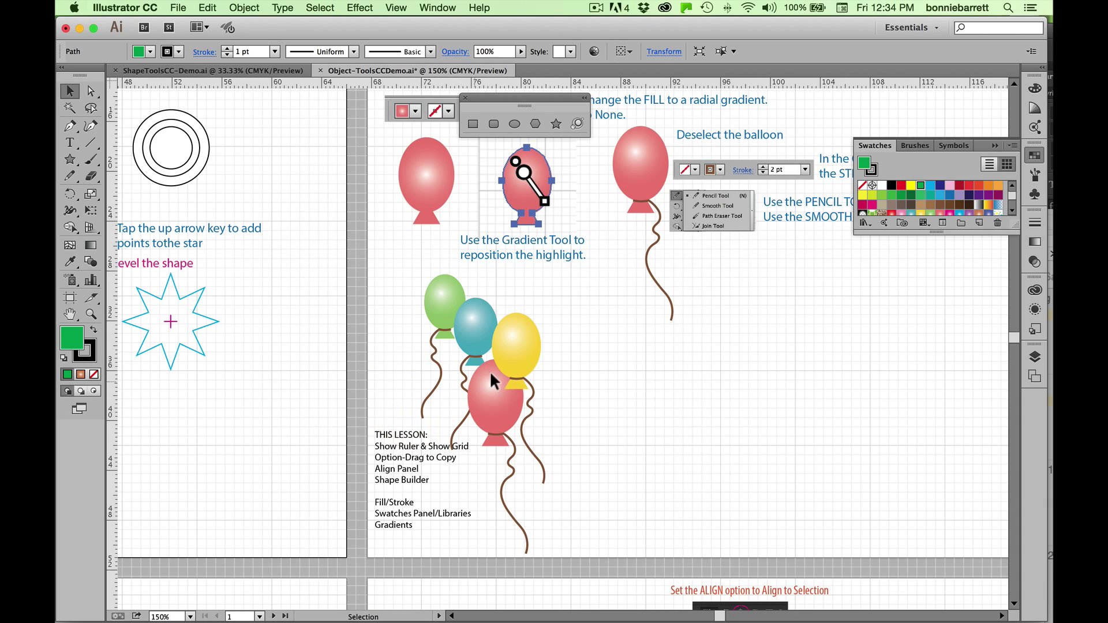